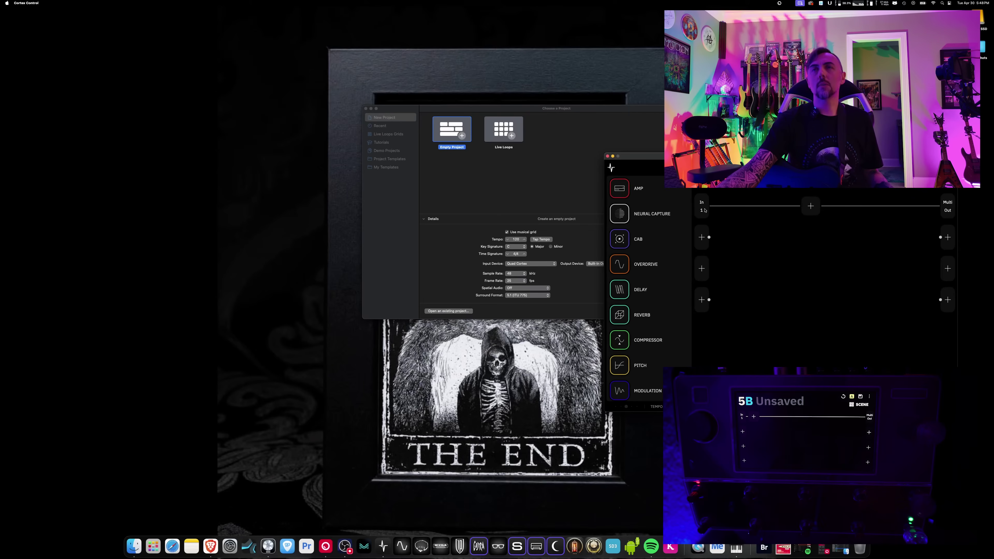
Route the first lane's output to USB Output 3/4 instead of Multiple Outputs
{"action": "left_click", "coordinate": [947, 210]}
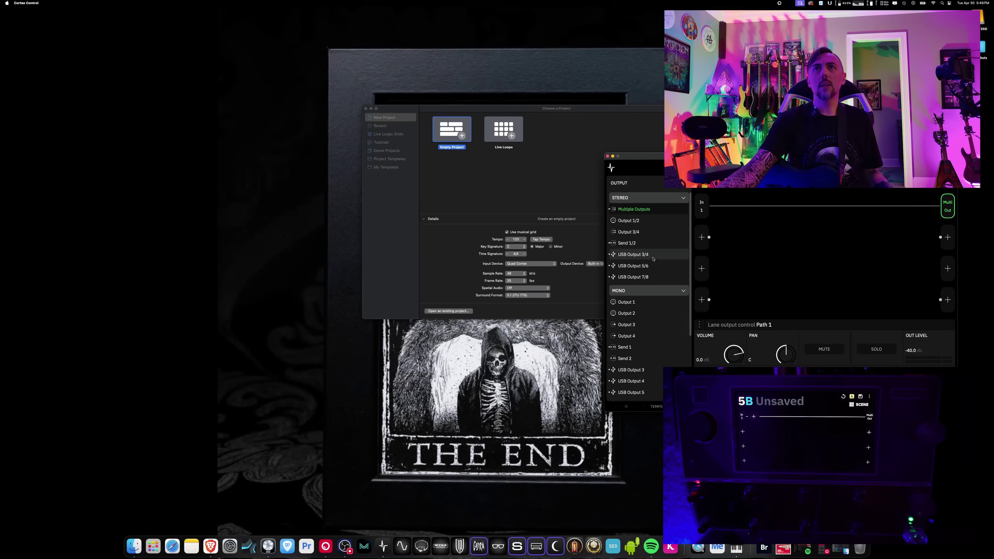
{"action": "scroll", "coordinate": [653, 259], "scroll_direction": "down", "scroll_amount": 3}
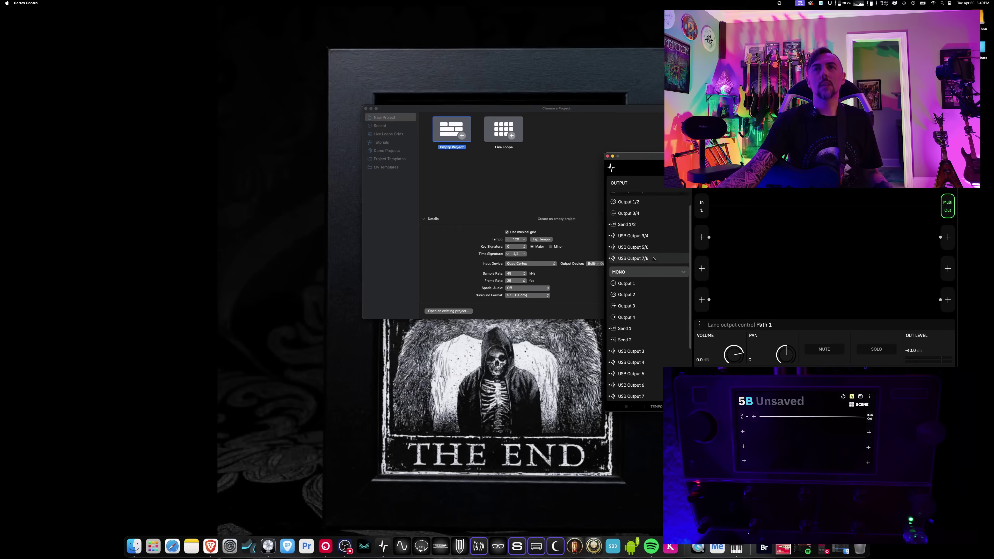
{"action": "scroll", "coordinate": [654, 259], "scroll_direction": "up", "scroll_amount": 3}
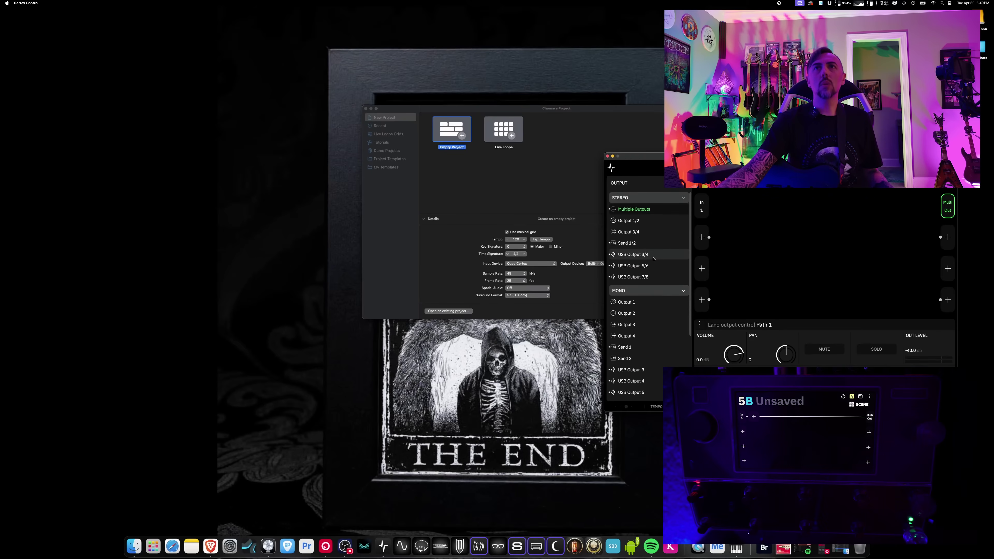
{"action": "left_click", "coordinate": [654, 257]}
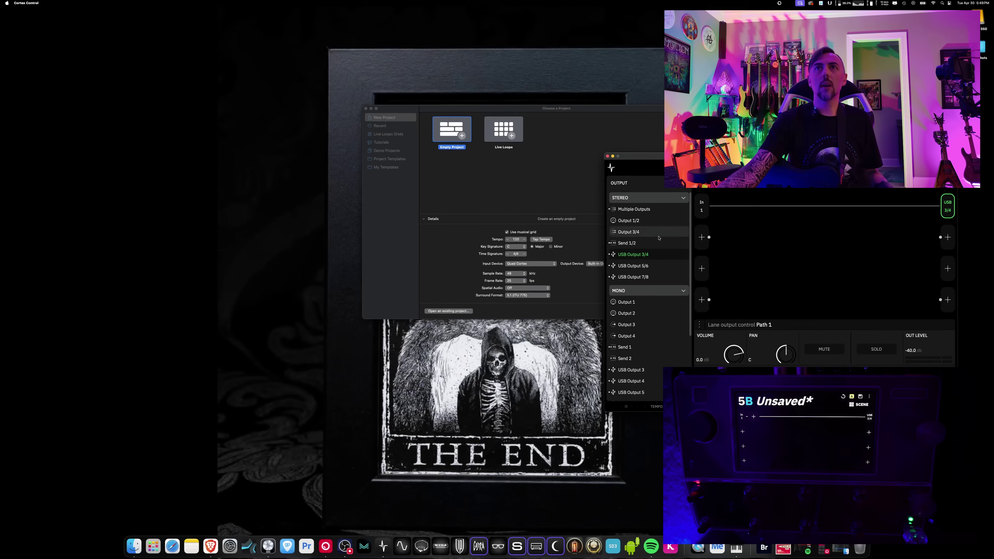
{"action": "left_click", "coordinate": [651, 210]}
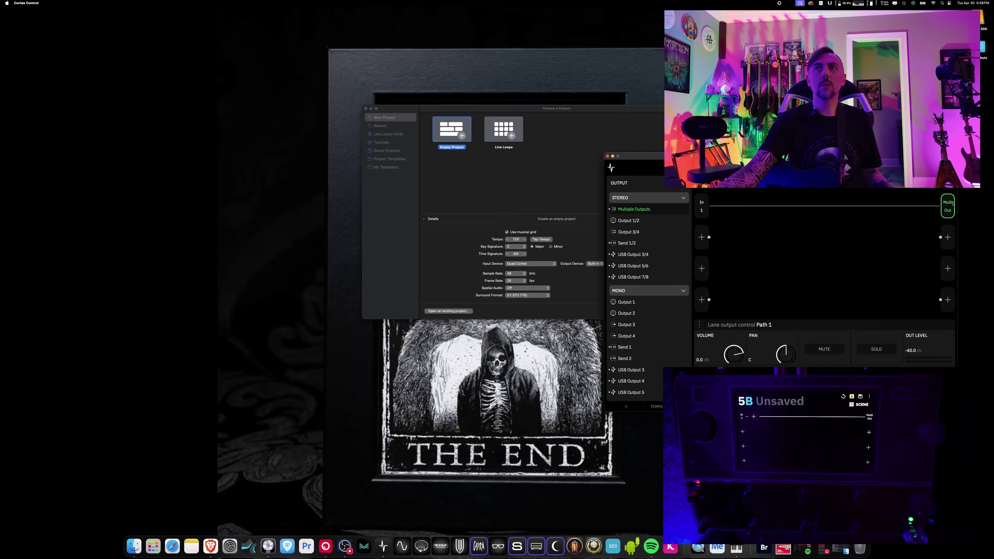
{"action": "left_click", "coordinate": [648, 255]}
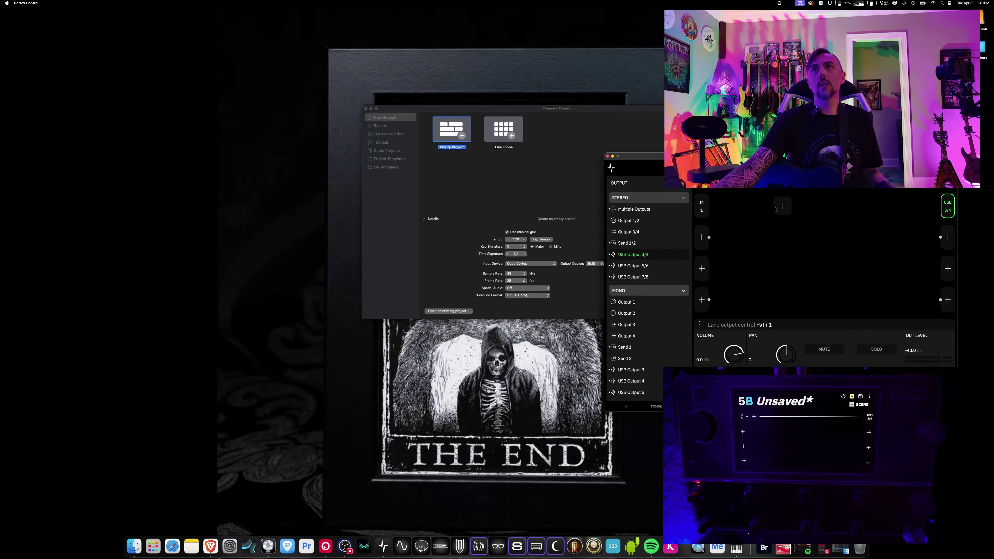
Add the EV101IIIS Red EL34 100W guitar amp to the first lane
{"action": "left_click", "coordinate": [782, 206]}
{"action": "left_click", "coordinate": [650, 213]}
{"action": "scroll", "coordinate": [652, 232], "scroll_direction": "down", "scroll_amount": 10}
{"action": "scroll", "coordinate": [653, 235], "scroll_direction": "down", "scroll_amount": 10}
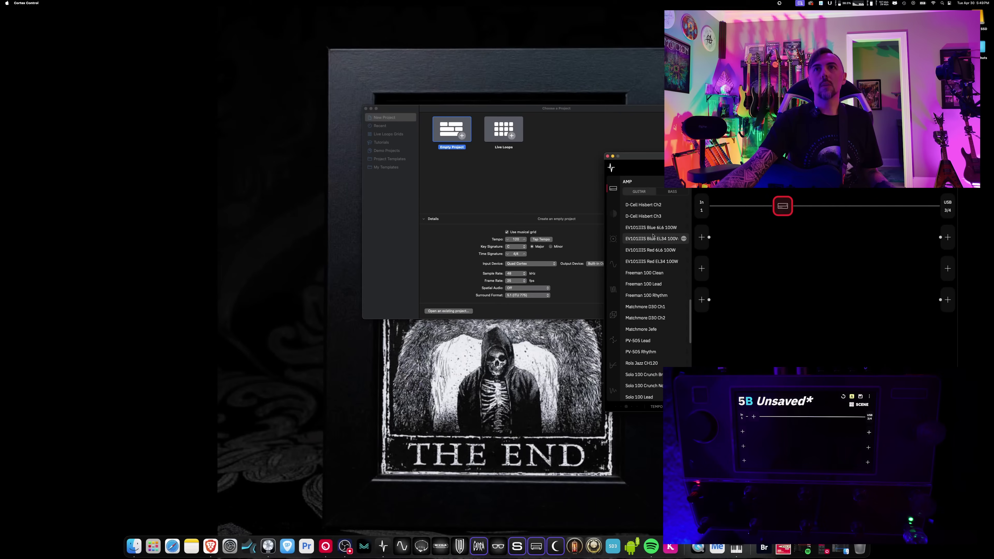
{"action": "left_click", "coordinate": [658, 262]}
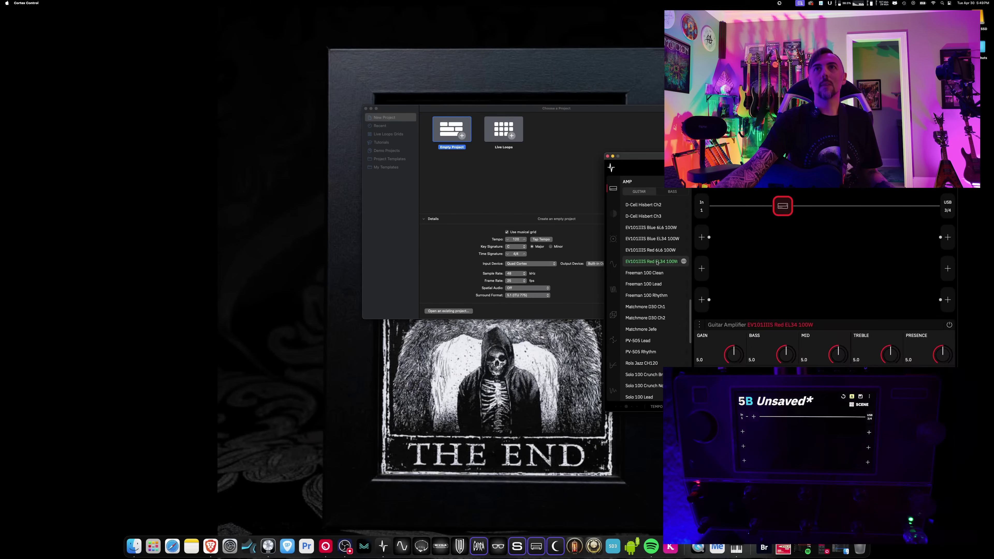
Add the 412 EV Straight G12 00s (M) guitar cab directly after the amp in the first lane
{"action": "left_click", "coordinate": [817, 212]}
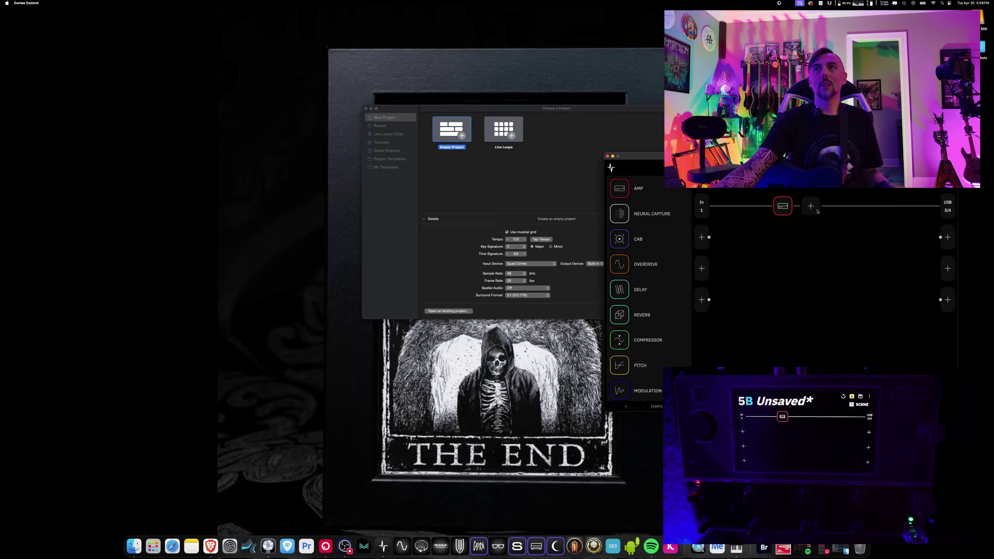
{"action": "left_click", "coordinate": [642, 238]}
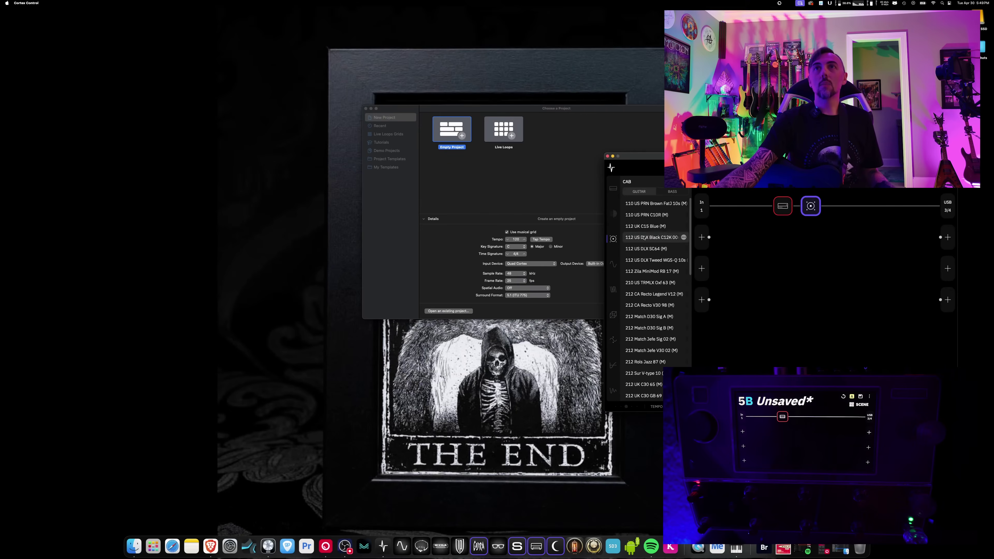
{"action": "scroll", "coordinate": [645, 237], "scroll_direction": "down", "scroll_amount": 6}
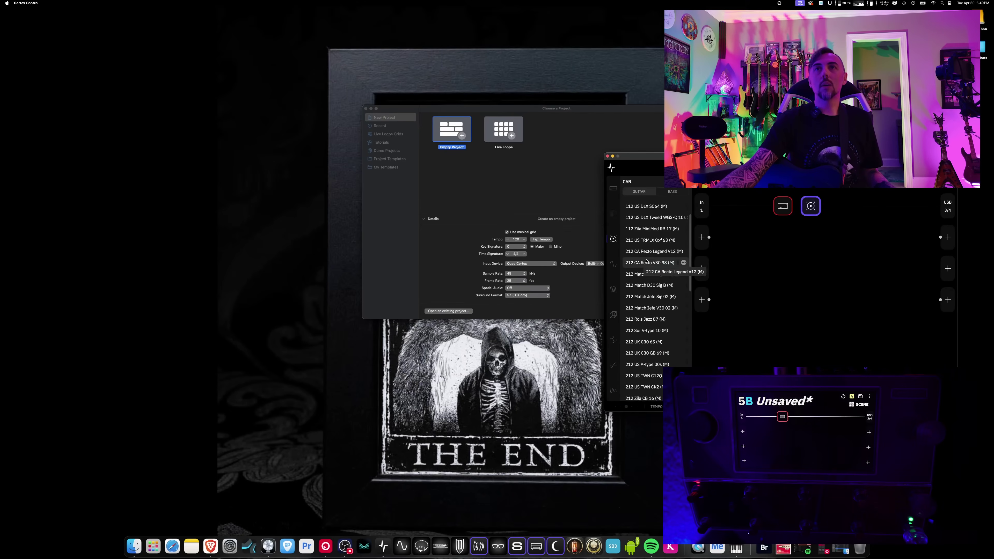
{"action": "scroll", "coordinate": [646, 260], "scroll_direction": "down", "scroll_amount": 4}
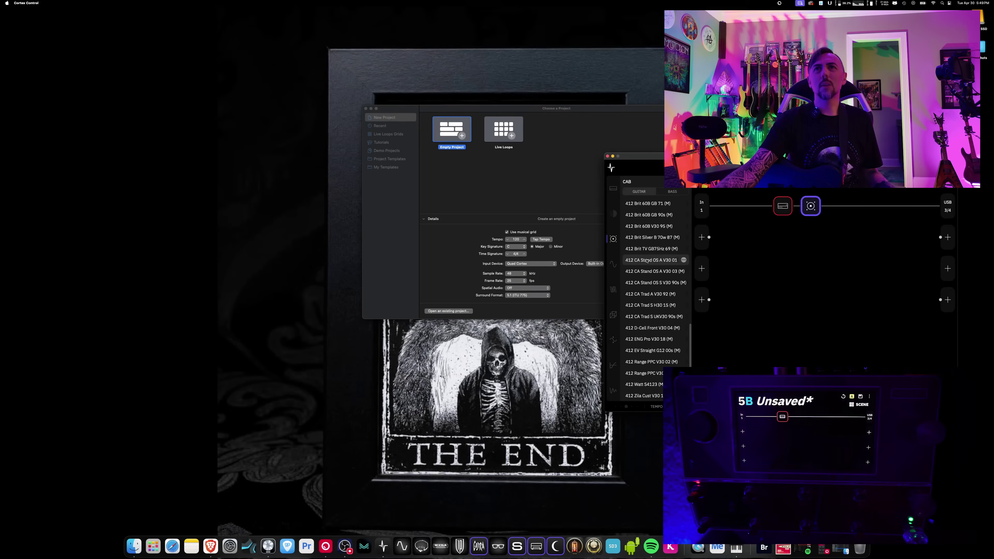
{"action": "left_click", "coordinate": [652, 351]}
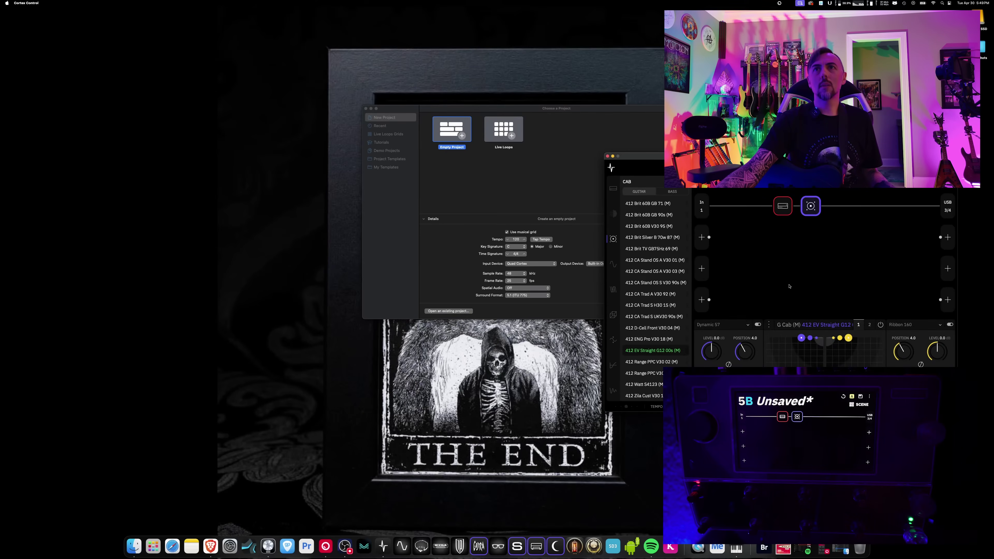
Switch to Logic Pro and select Quad Cortex as the new project's input device and Built-In Output + Blackhole as its output device
{"action": "mouse_move", "coordinate": [823, 212]}
{"action": "mouse_move", "coordinate": [784, 210]}
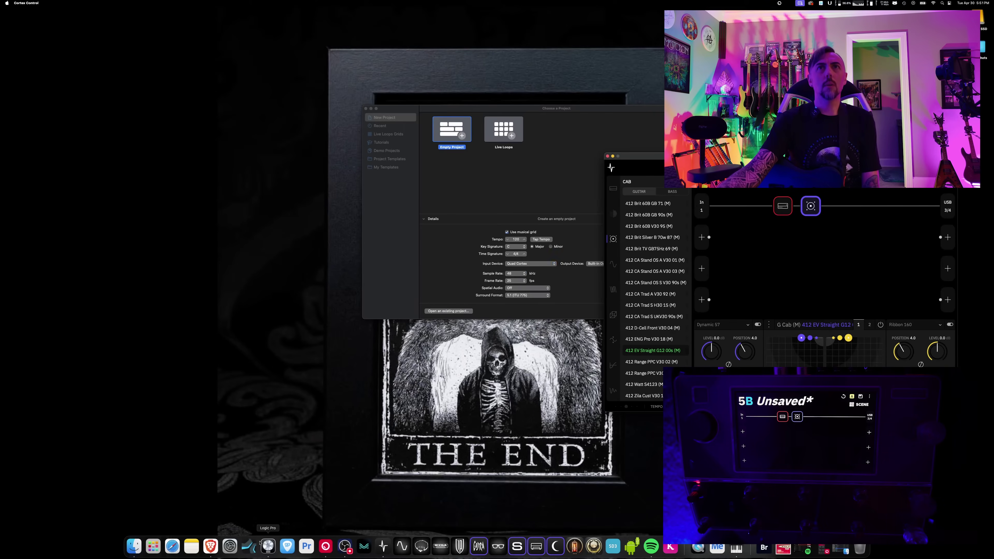
{"action": "left_click", "coordinate": [496, 256]}
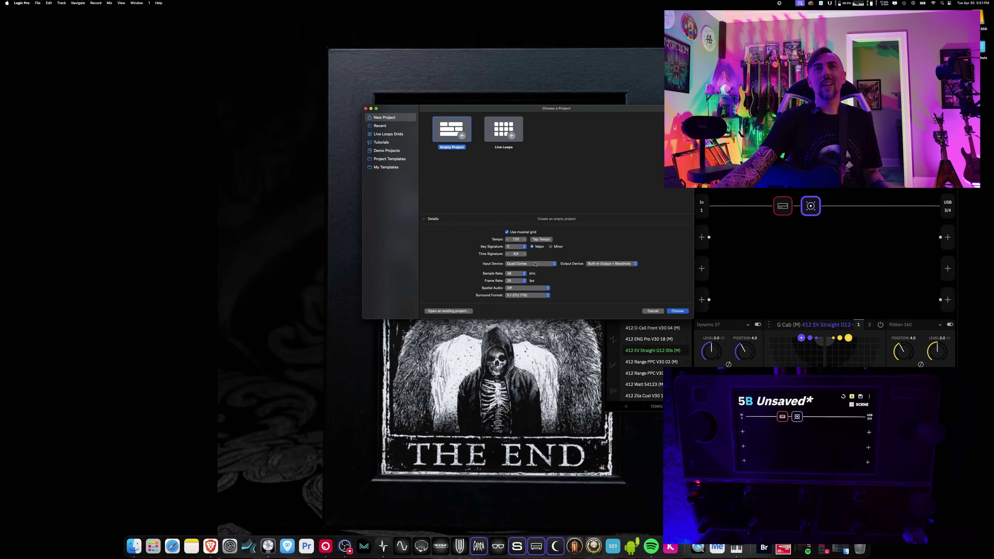
{"action": "left_click", "coordinate": [535, 263]}
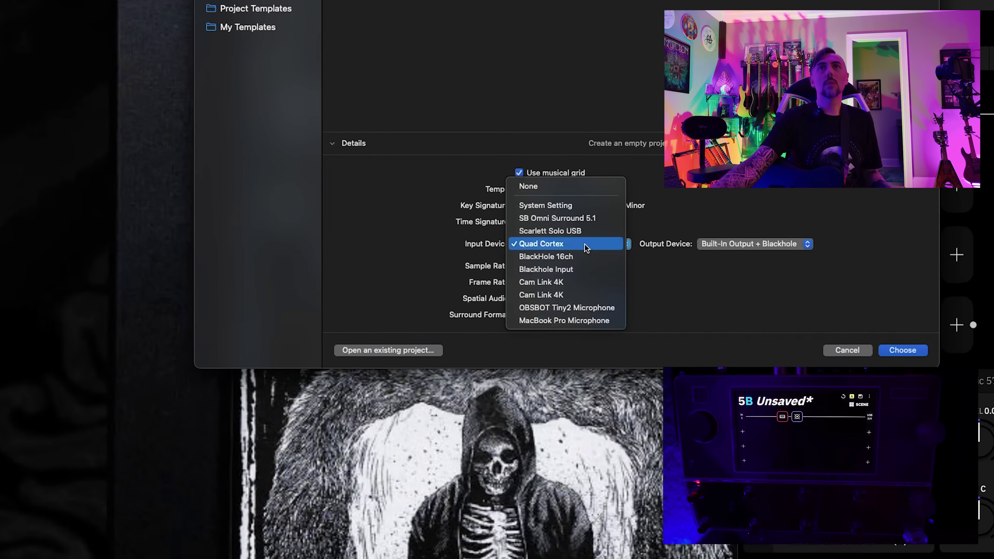
{"action": "left_click", "coordinate": [585, 246]}
{"action": "left_click", "coordinate": [591, 246]}
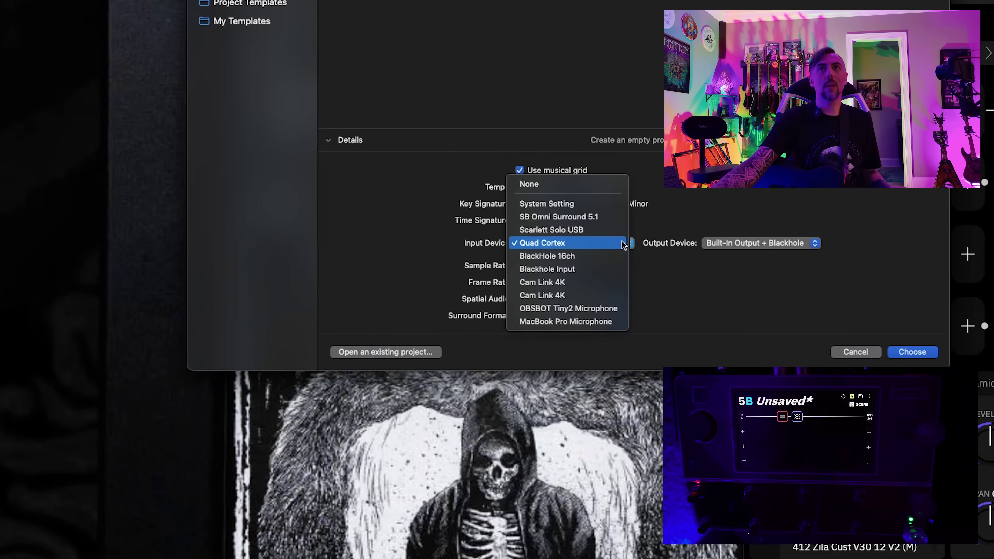
{"action": "left_click", "coordinate": [704, 226]}
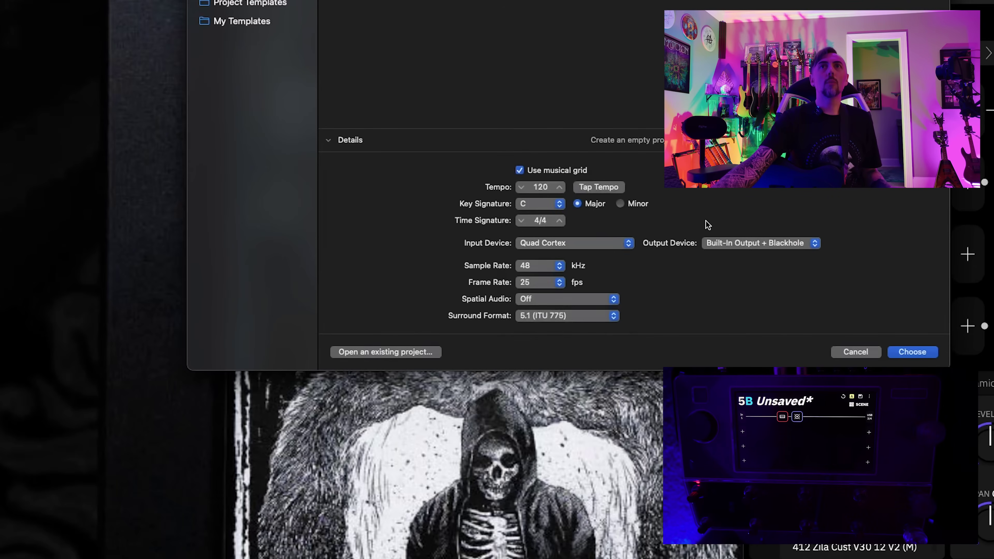
{"action": "left_click", "coordinate": [747, 240]}
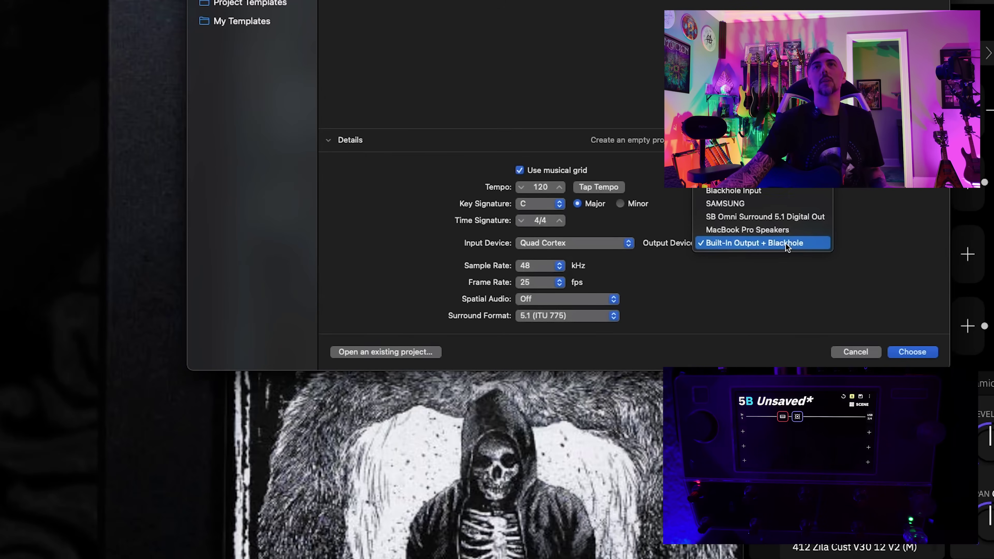
{"action": "left_click", "coordinate": [766, 246]}
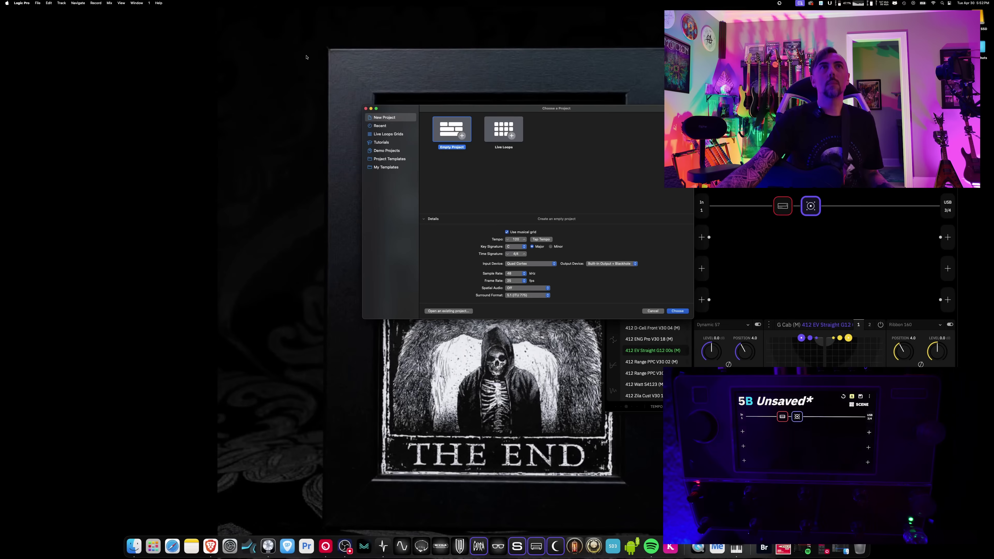
Create an empty project with one Guitar or Bass audio track on Input 3 + 4 and Bus 1, and hide the inspector
{"action": "double_click", "coordinate": [450, 129]}
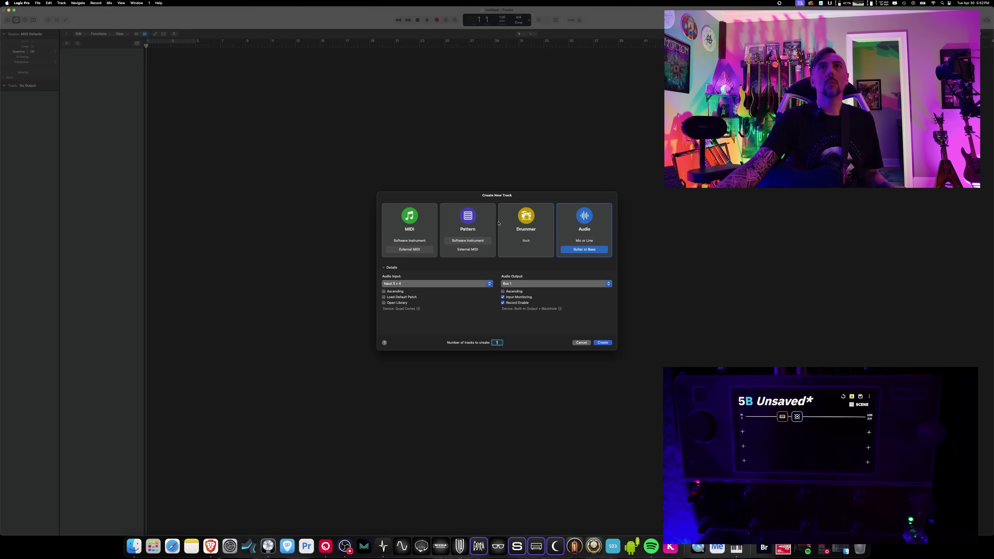
{"action": "left_click", "coordinate": [597, 341]}
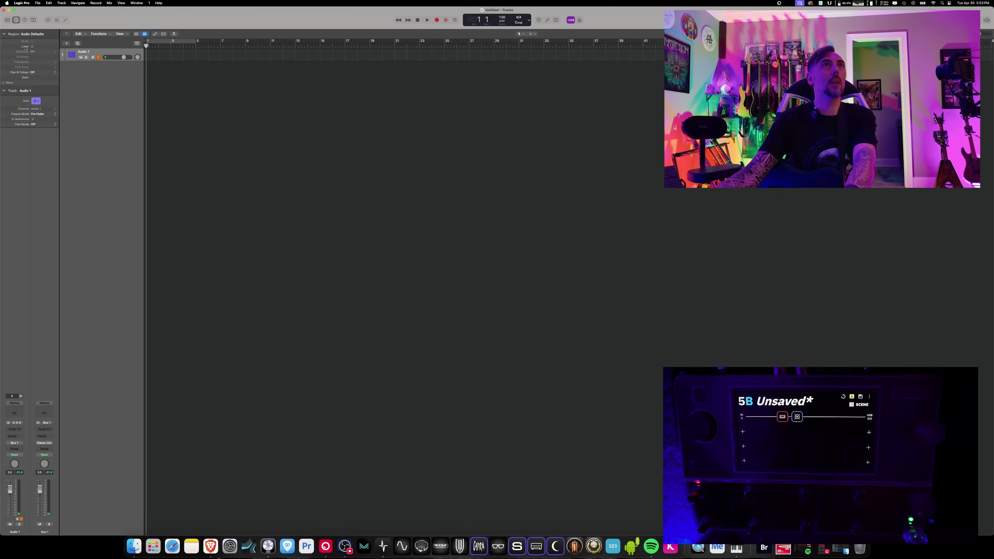
{"action": "key", "text": "i"}
Remove the existing audio track and keep Input 3 + 4 as the audio input for a new replacement track
{"action": "right_click", "coordinate": [13, 60]}
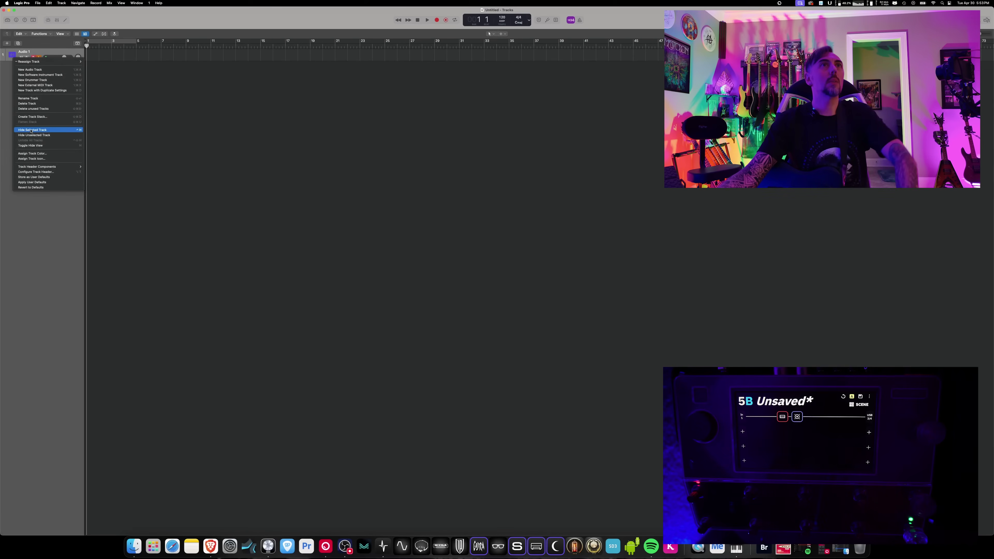
{"action": "left_click", "coordinate": [30, 70]}
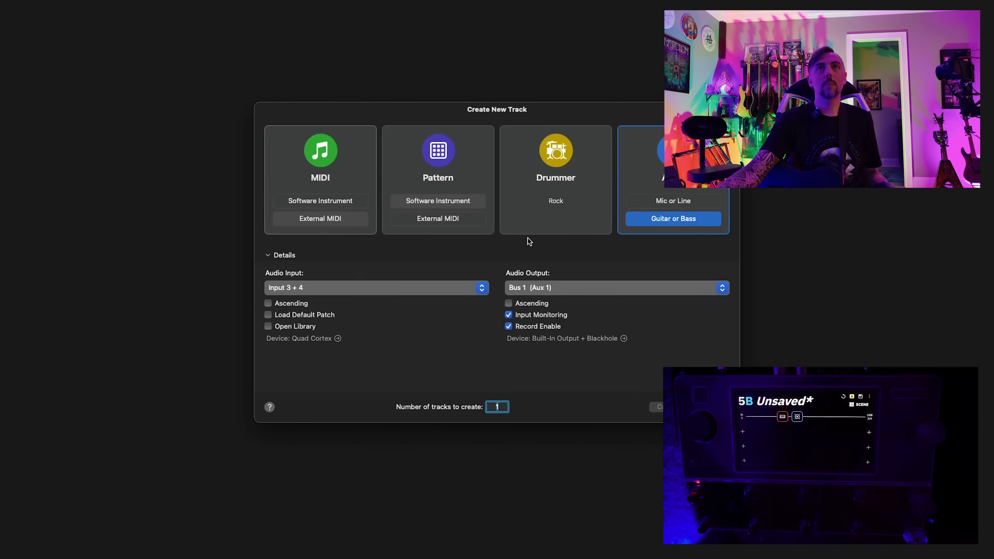
{"action": "left_click", "coordinate": [303, 295]}
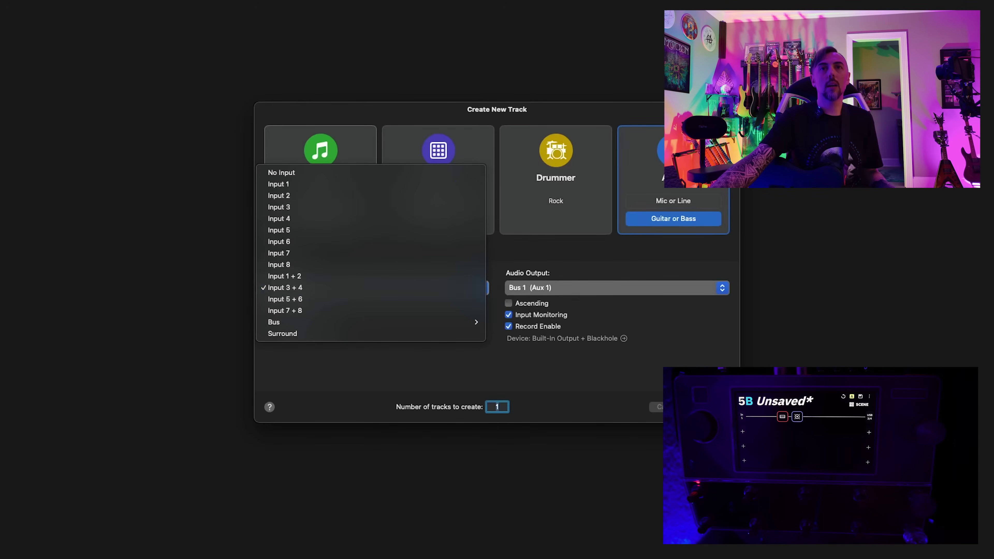
{"action": "key", "text": "Escape"}
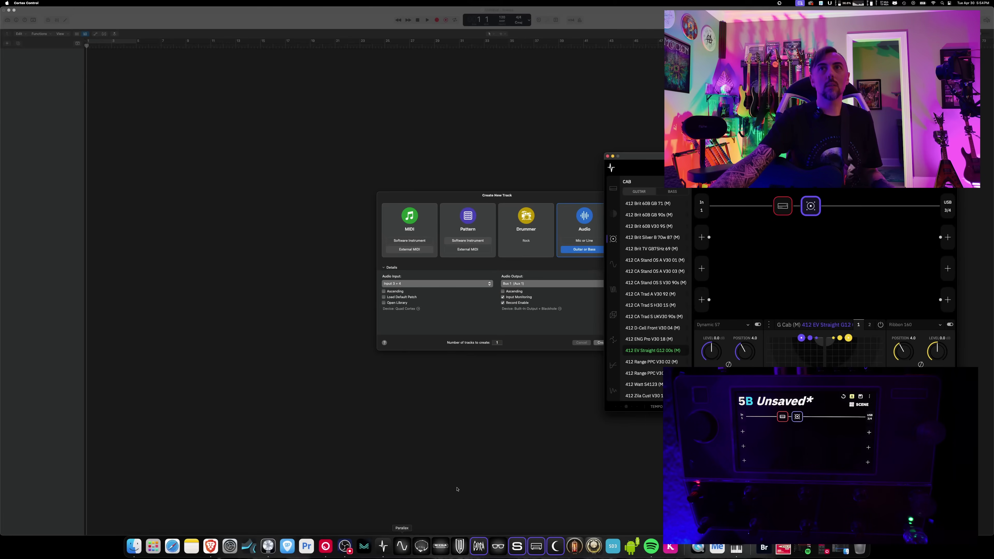
Check the lane's USB output in Cortex Control, and create the Logic Pro audio track with Input 3 + 4 and Bus 1 output
{"action": "left_click", "coordinate": [948, 210]}
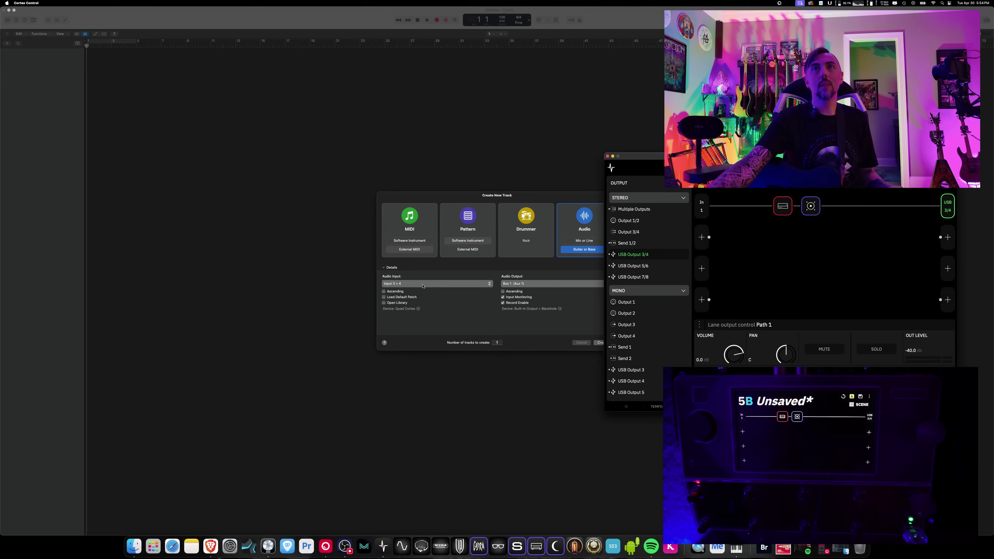
{"action": "left_click", "coordinate": [571, 286]}
{"action": "left_click", "coordinate": [588, 285]}
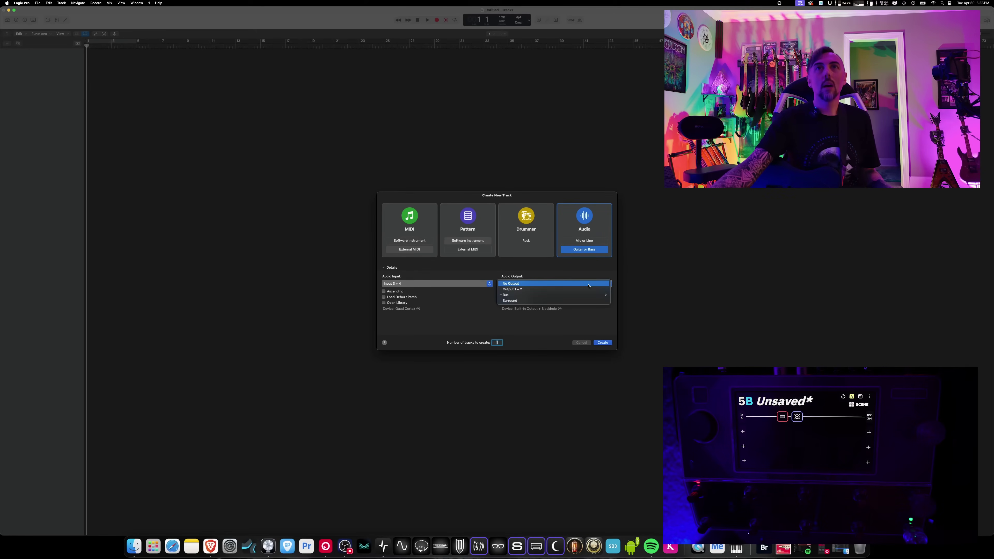
{"action": "left_click", "coordinate": [588, 293]}
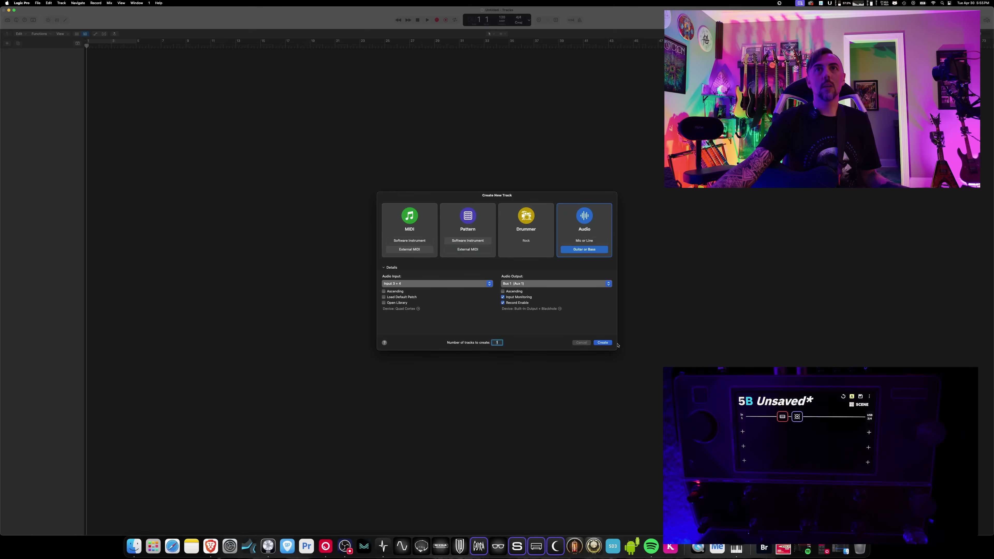
{"action": "left_click", "coordinate": [603, 343]}
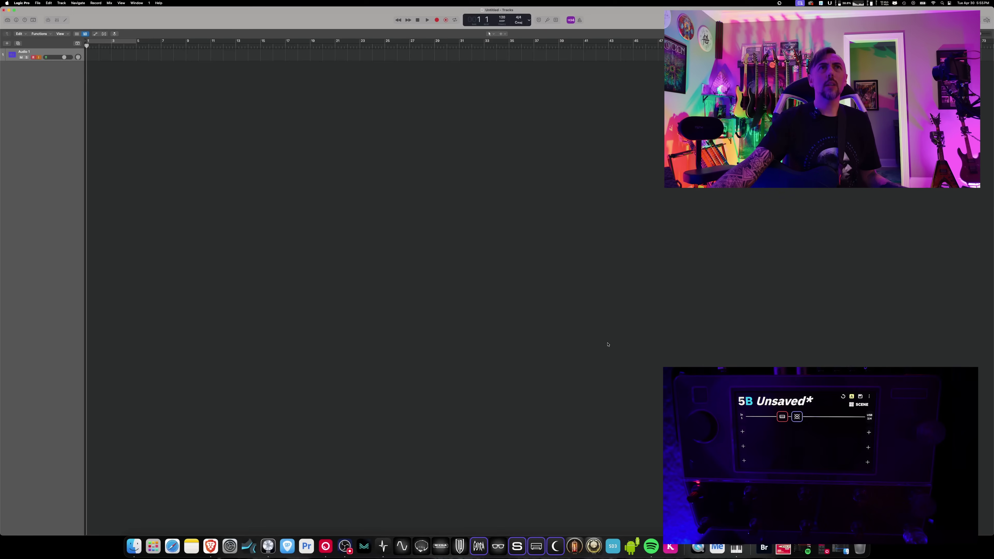
With the mixer shown and count-in turned off, record a guitar take about four bars long on the audio track
{"action": "left_click", "coordinate": [56, 20]}
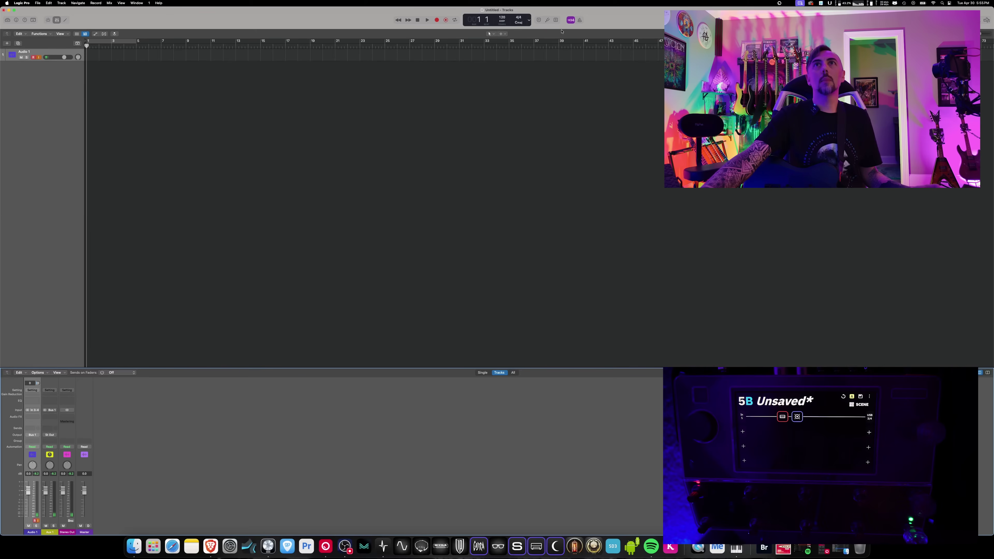
{"action": "left_click", "coordinate": [571, 20]}
{"action": "left_click", "coordinate": [437, 20]}
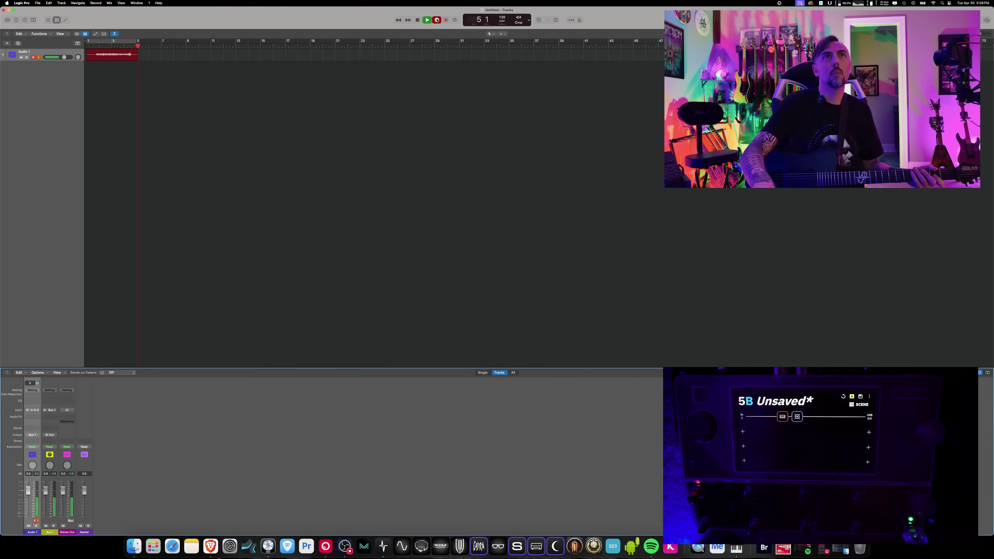
{"action": "key", "text": "space"}
Play the recorded take from the beginning of the project and stop playback
{"action": "left_click", "coordinate": [417, 20]}
{"action": "left_click", "coordinate": [427, 21]}
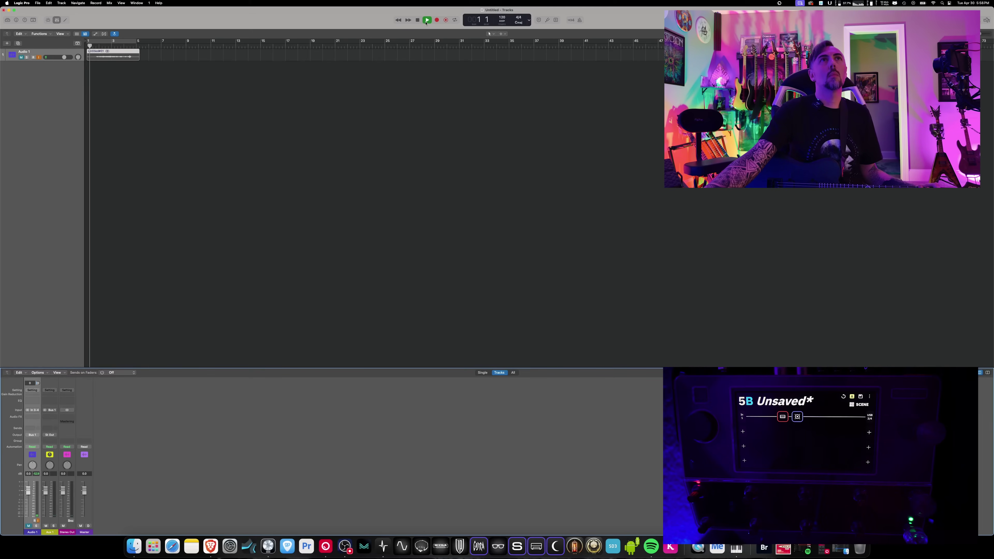
{"action": "key", "text": "space"}
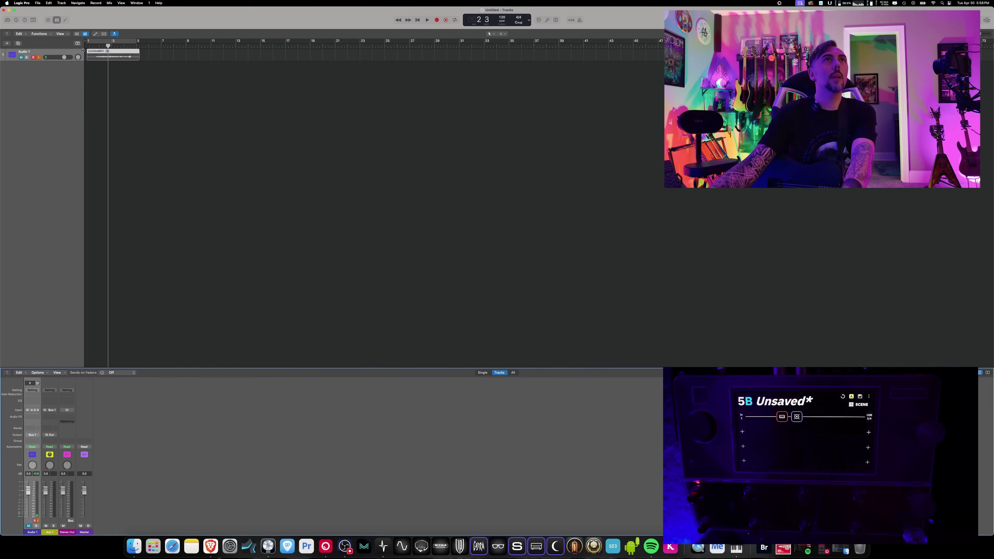
Disarm and unmute the audio track, and play the recorded guitar take from the project start
{"action": "left_click", "coordinate": [33, 60]}
{"action": "left_click", "coordinate": [417, 20]}
{"action": "left_click", "coordinate": [426, 21]}
{"action": "left_click", "coordinate": [426, 21]}
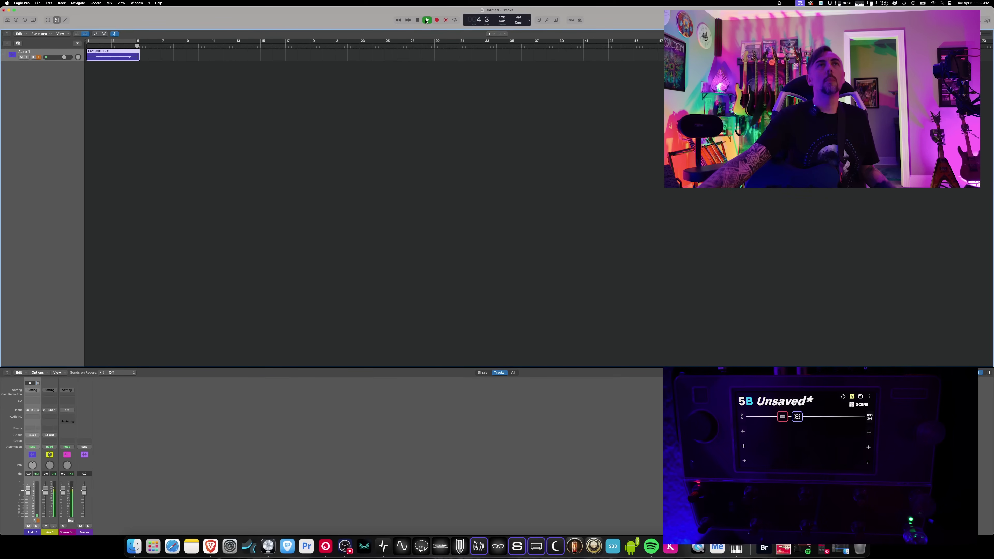
{"action": "key", "text": "space"}
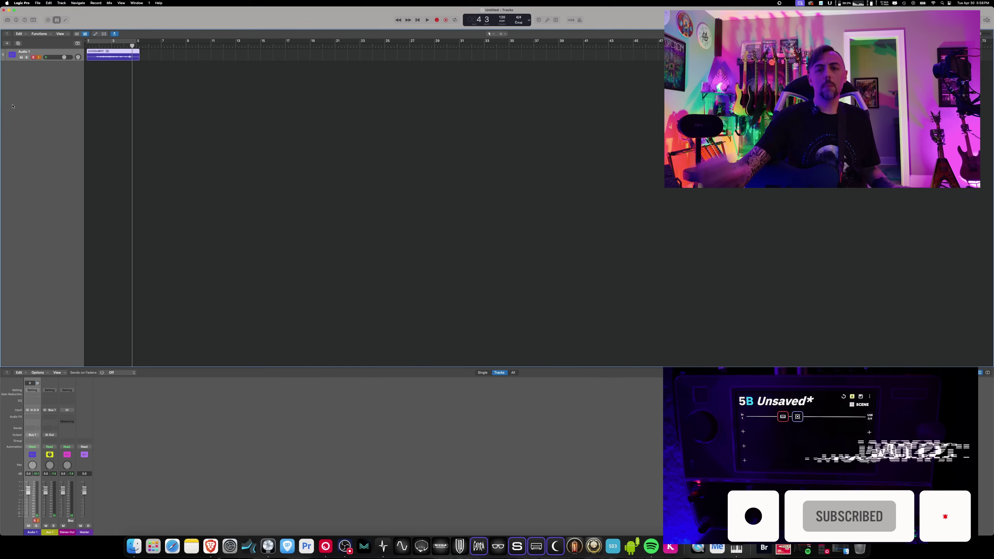
{"action": "right_click", "coordinate": [20, 78]}
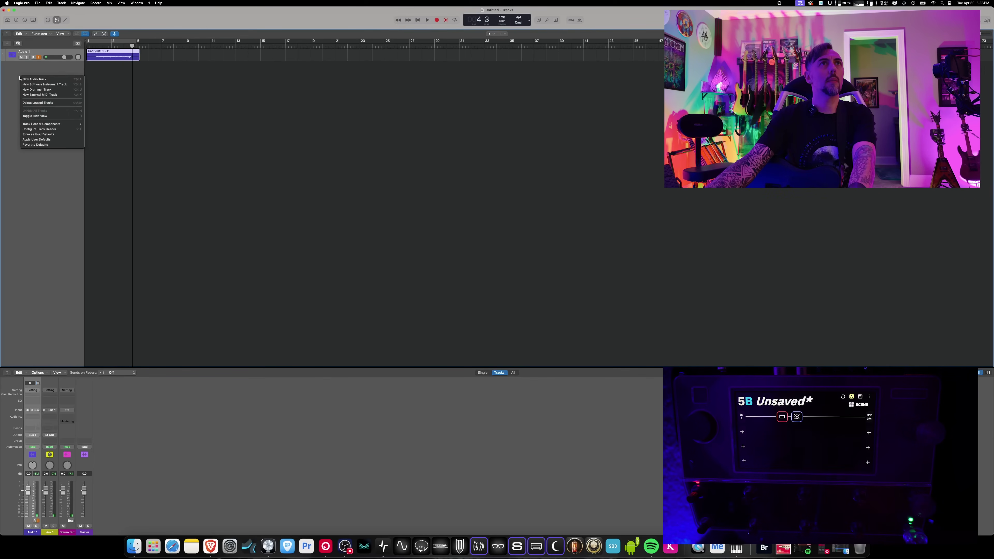
{"action": "left_click", "coordinate": [35, 79]}
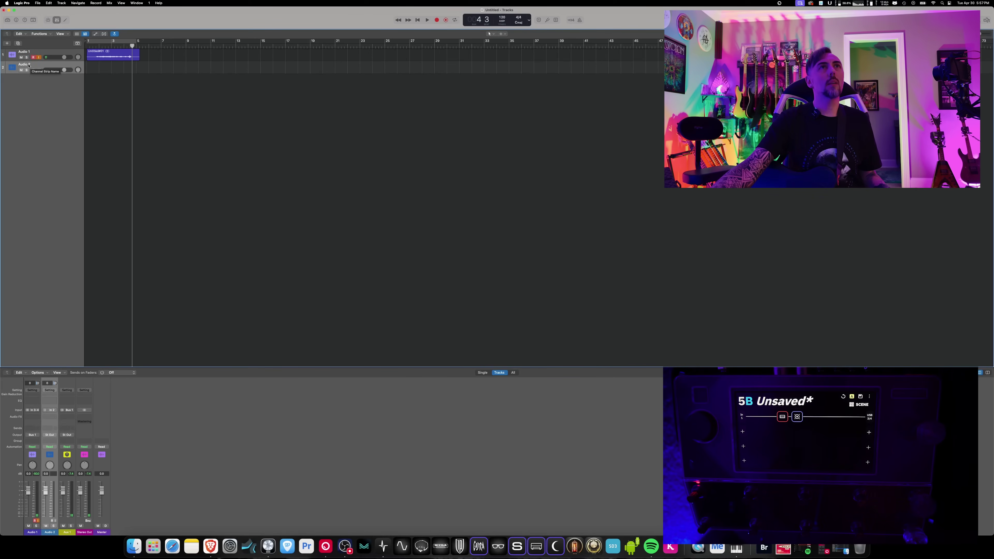
{"action": "right_click", "coordinate": [29, 65]}
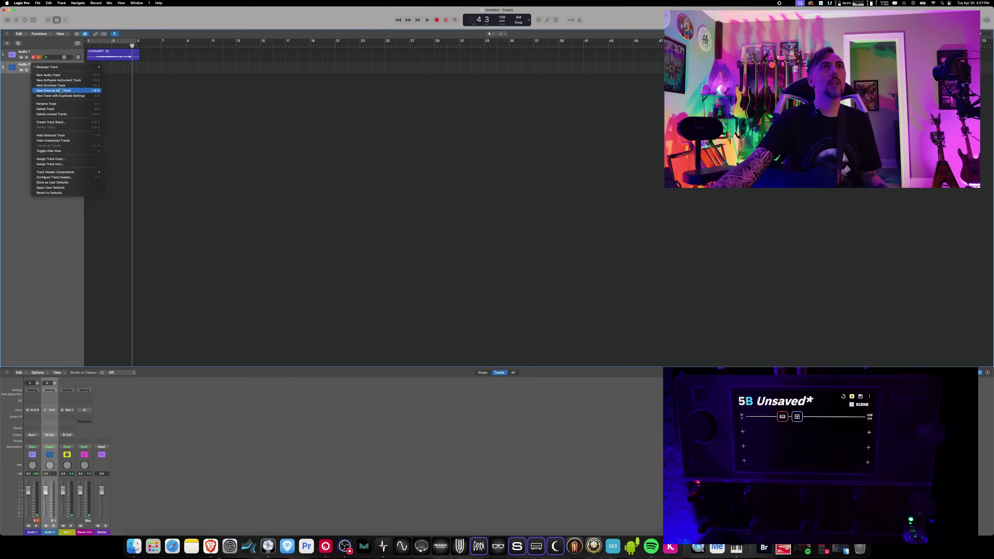
{"action": "left_click", "coordinate": [47, 109]}
Add a second audio track below the recorded guitar track
{"action": "right_click", "coordinate": [48, 111]}
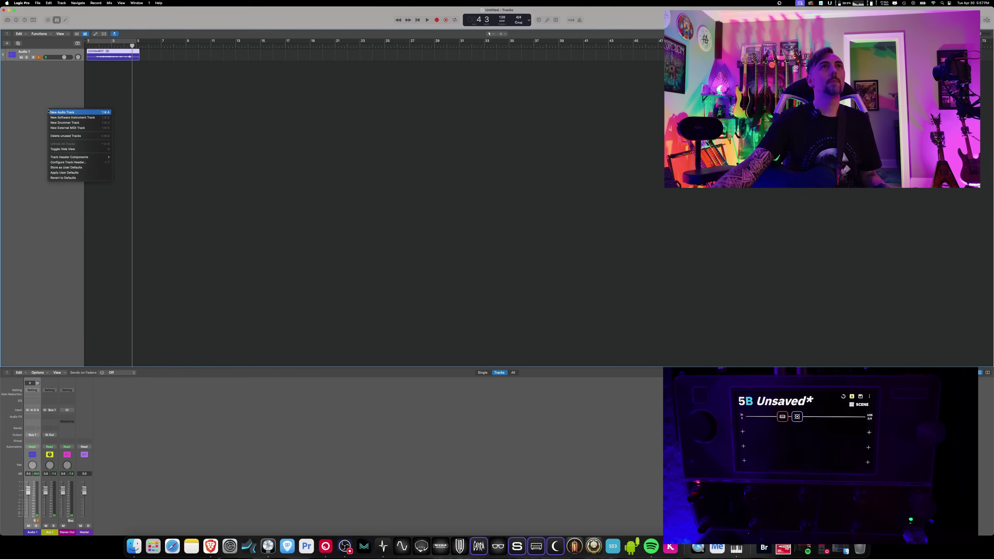
{"action": "right_click", "coordinate": [26, 100]}
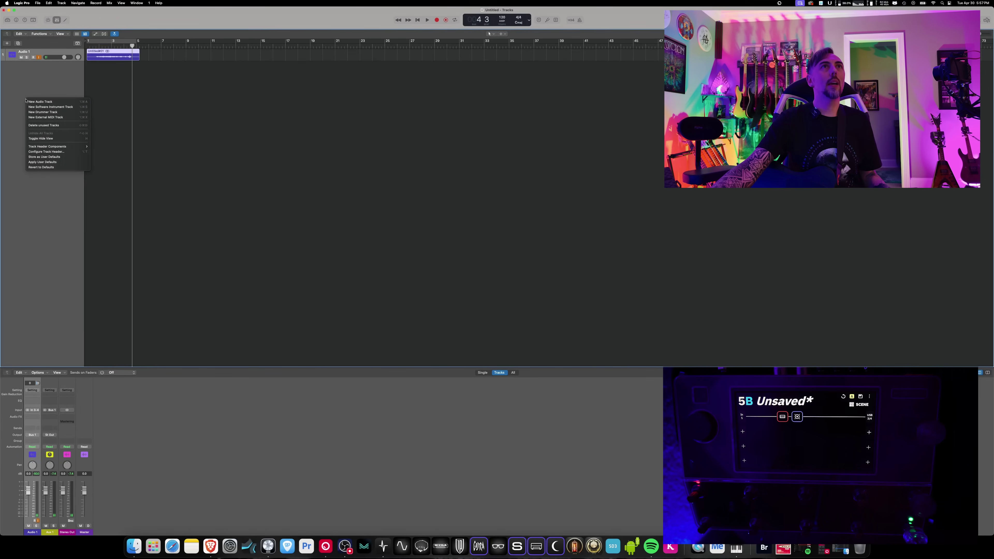
{"action": "left_click", "coordinate": [50, 101]}
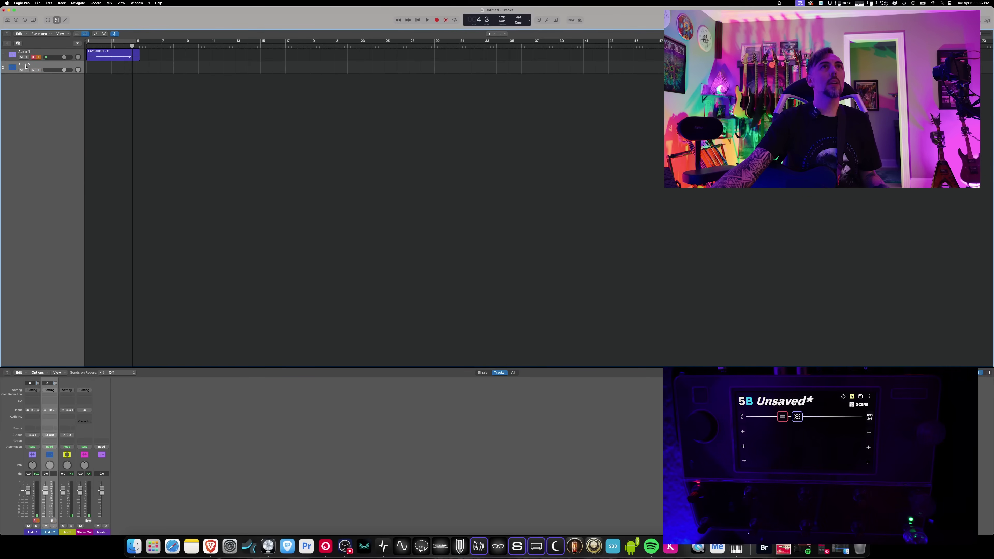
Rename the first audio track "Guitar Wet" and the second one "Guitar DI"
{"action": "double_click", "coordinate": [31, 52]}
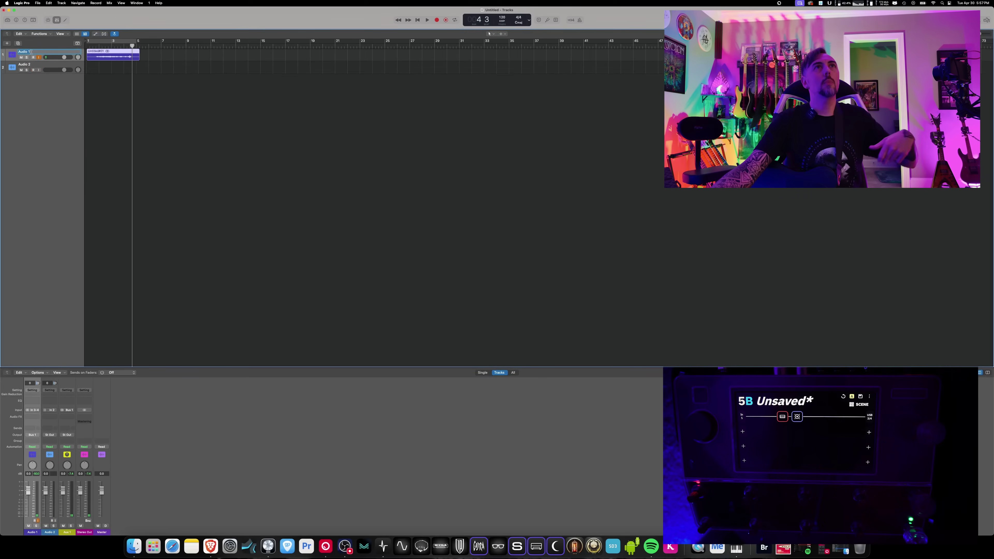
{"action": "type", "text": "Guitar Wet"}
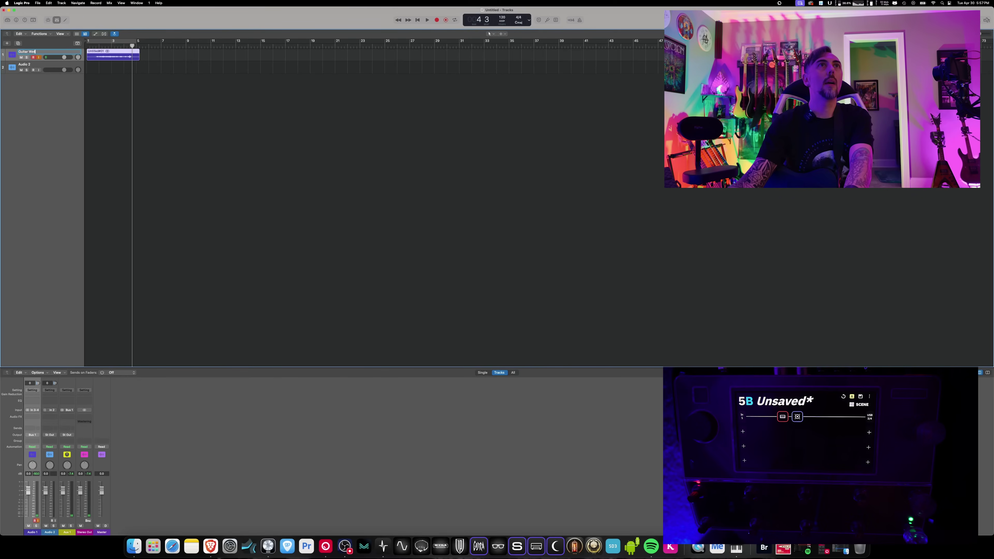
{"action": "key", "text": "Return"}
{"action": "left_click", "coordinate": [19, 64]}
{"action": "double_click", "coordinate": [19, 65]}
{"action": "type", "text": "Guitar DI"}
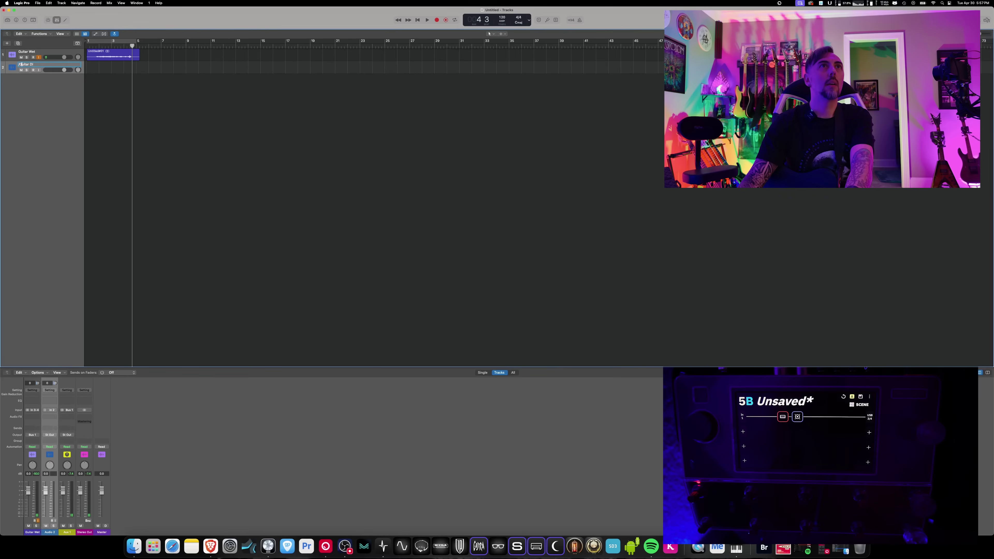
{"action": "key", "text": "Return"}
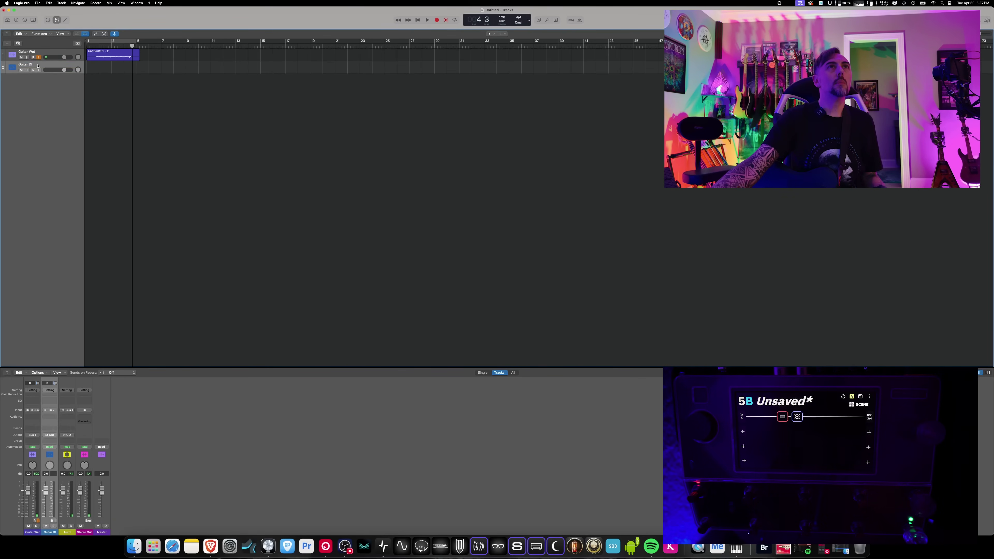
Route the Guitar DI track's output to Bus 1 and set its input to Input 1
{"action": "left_click", "coordinate": [48, 435]}
{"action": "mouse_move", "coordinate": [62, 456]}
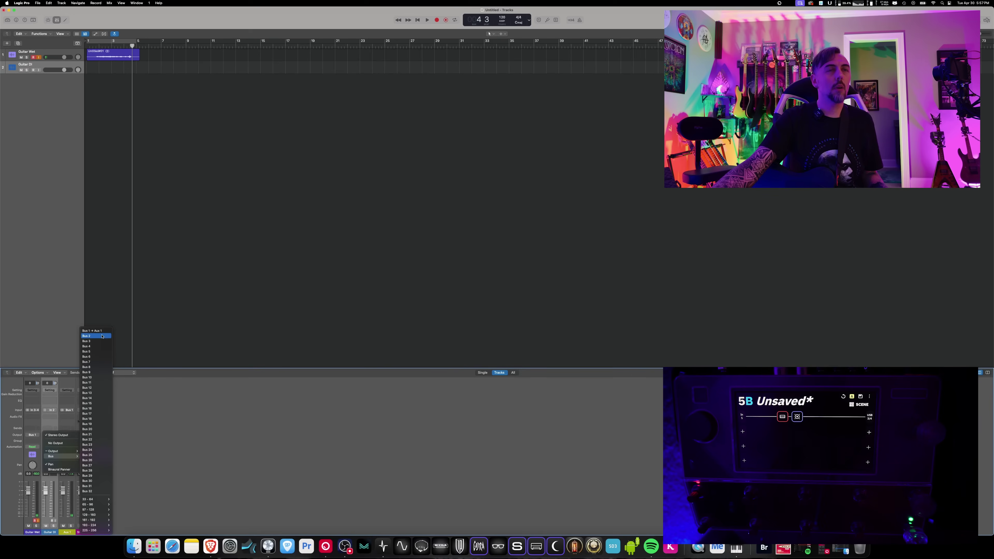
{"action": "left_click", "coordinate": [94, 331]}
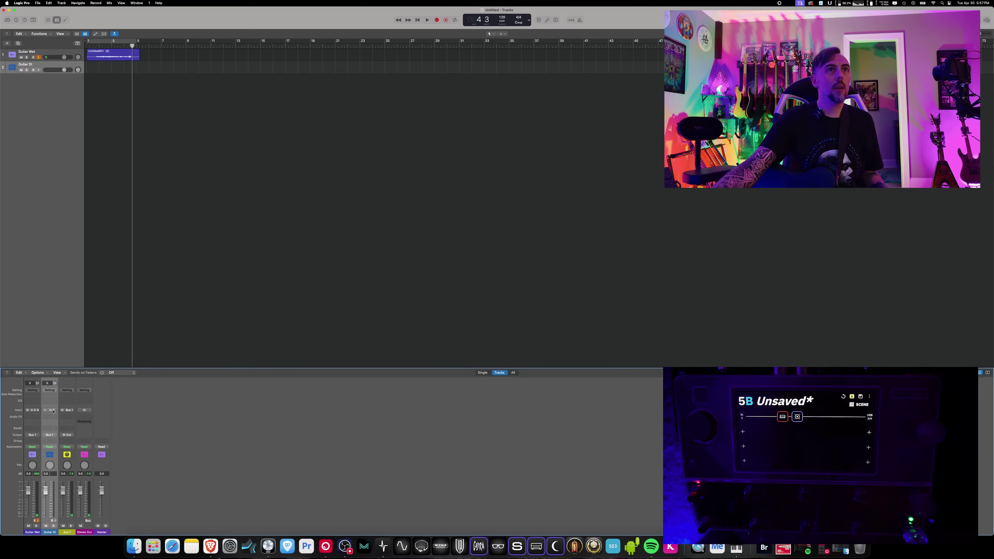
{"action": "left_click", "coordinate": [54, 411]}
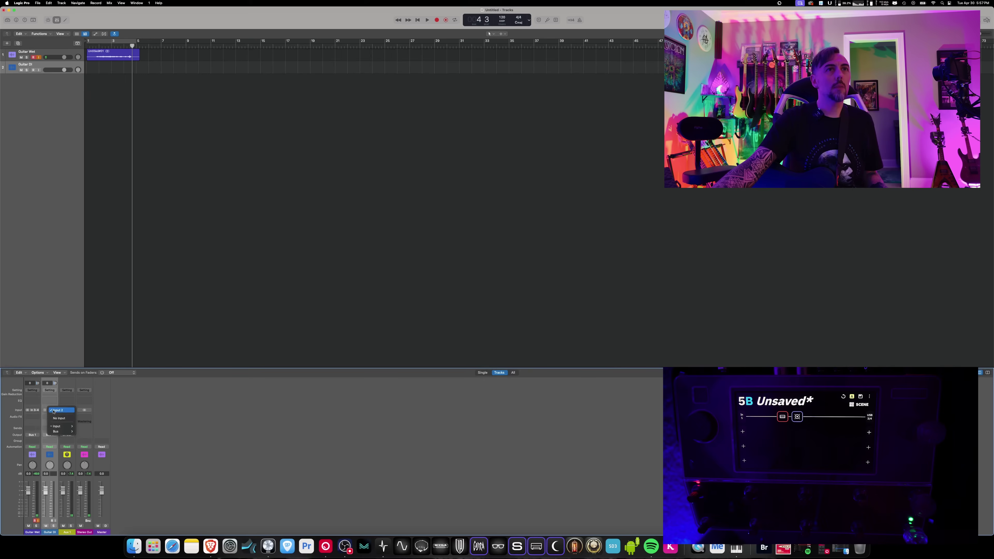
{"action": "mouse_move", "coordinate": [59, 426]}
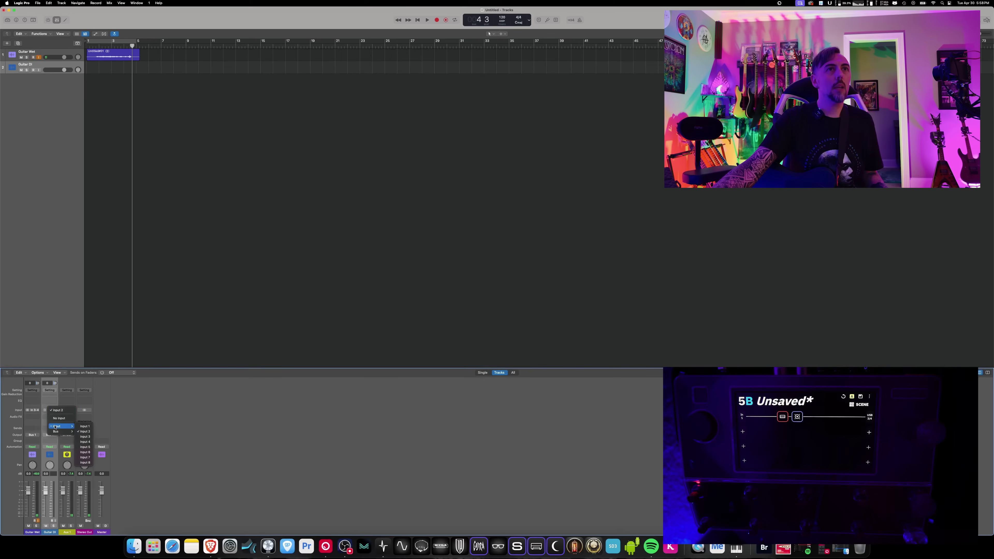
{"action": "left_click", "coordinate": [83, 426]}
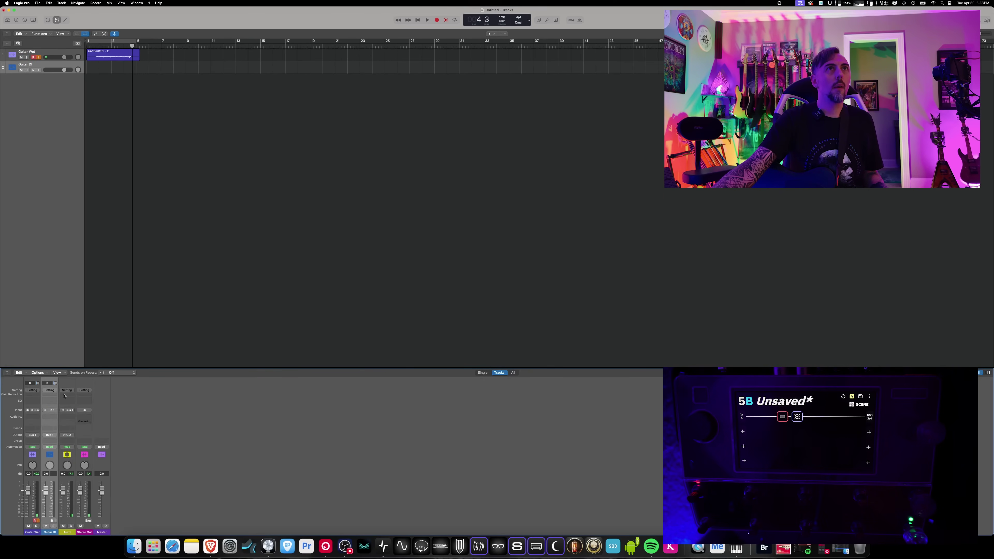
Record-arm the Guitar DI track and leave its input monitoring turned off
{"action": "left_click", "coordinate": [34, 69]}
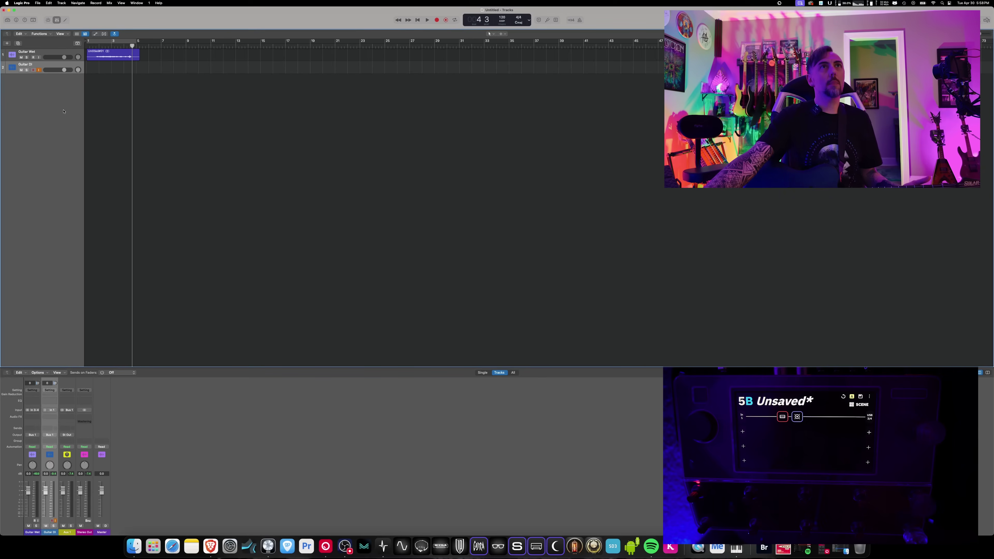
{"action": "left_click", "coordinate": [39, 70]}
{"action": "left_click", "coordinate": [39, 70]}
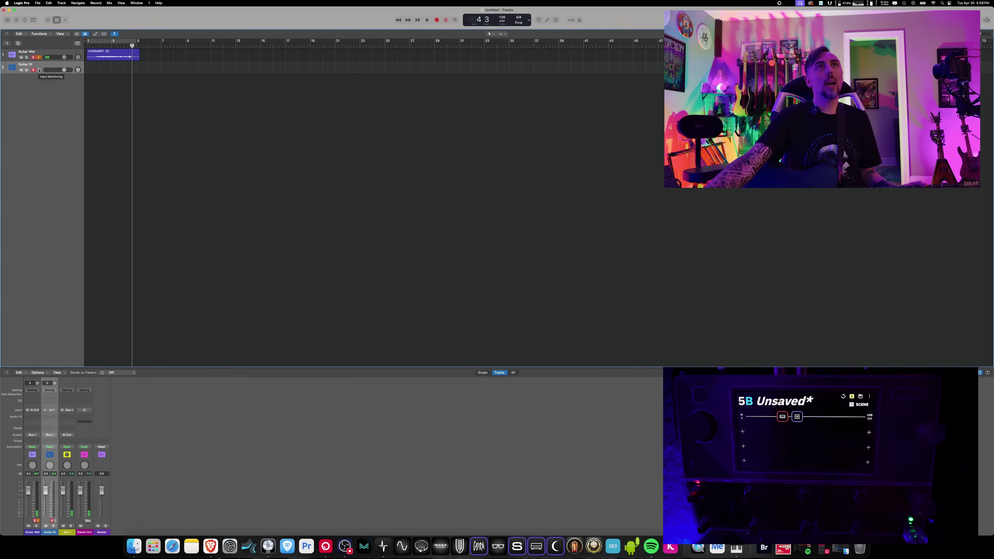
Delete the old take from the Guitar Wet track, including its recorded audio file on disk
{"action": "left_click", "coordinate": [126, 55]}
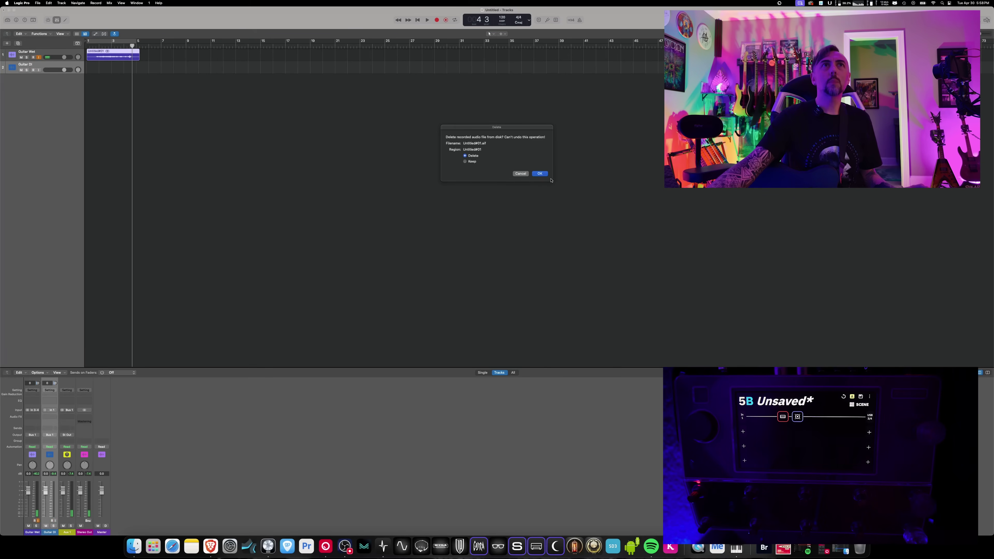
{"action": "left_click", "coordinate": [540, 174]}
{"action": "left_click", "coordinate": [94, 68]}
With Guitar Wet armed and input-monitored, record a take about five bars long on Guitar Wet and Guitar DI simultaneously
{"action": "left_click", "coordinate": [33, 58]}
{"action": "left_click", "coordinate": [39, 58]}
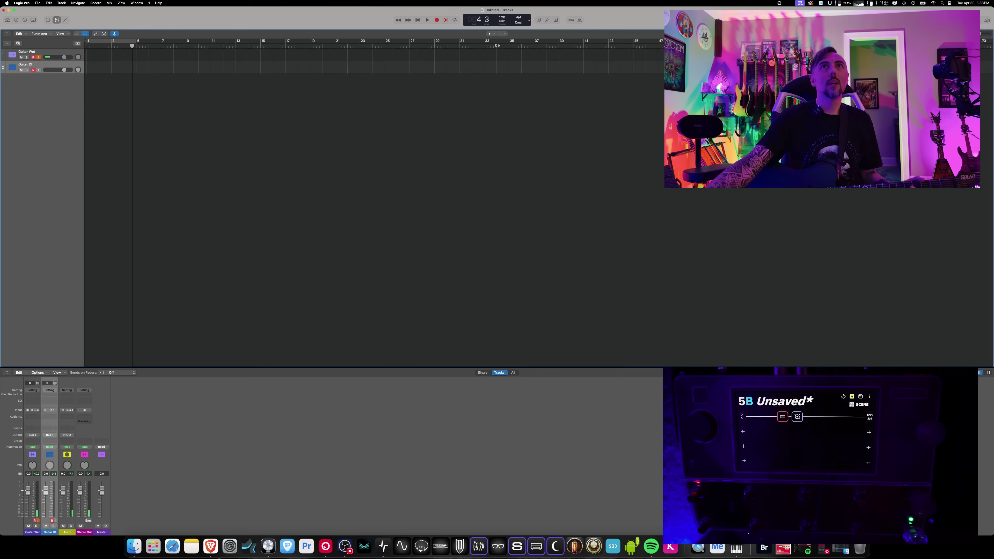
{"action": "left_click", "coordinate": [436, 20]}
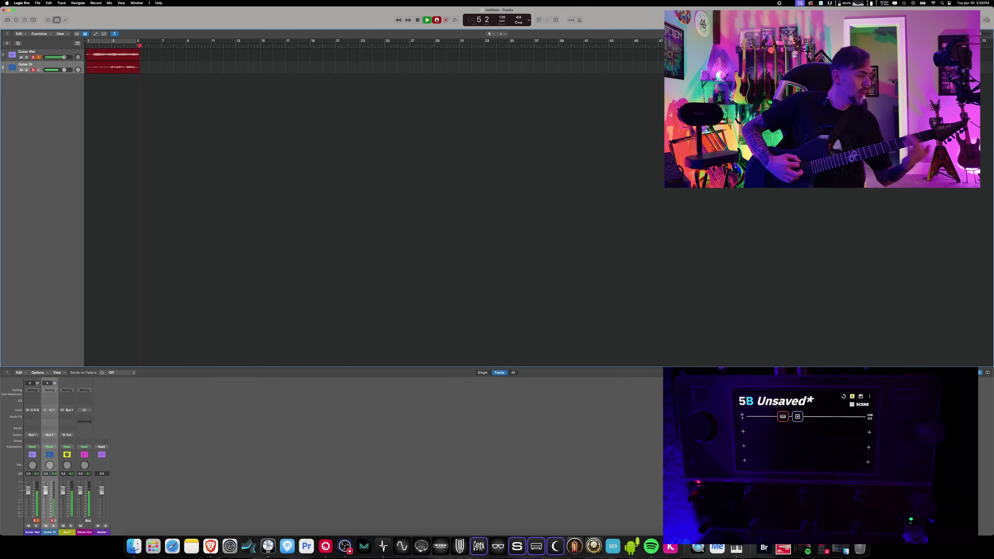
{"action": "key", "text": "space"}
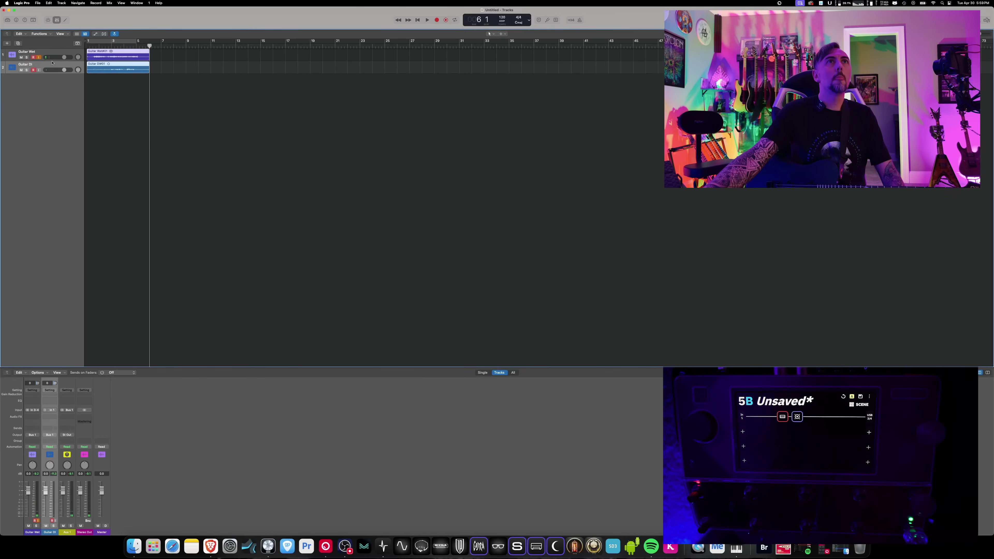
Solo the Guitar DI track, play its dry recording from the project start, and stop playback
{"action": "left_click", "coordinate": [26, 70]}
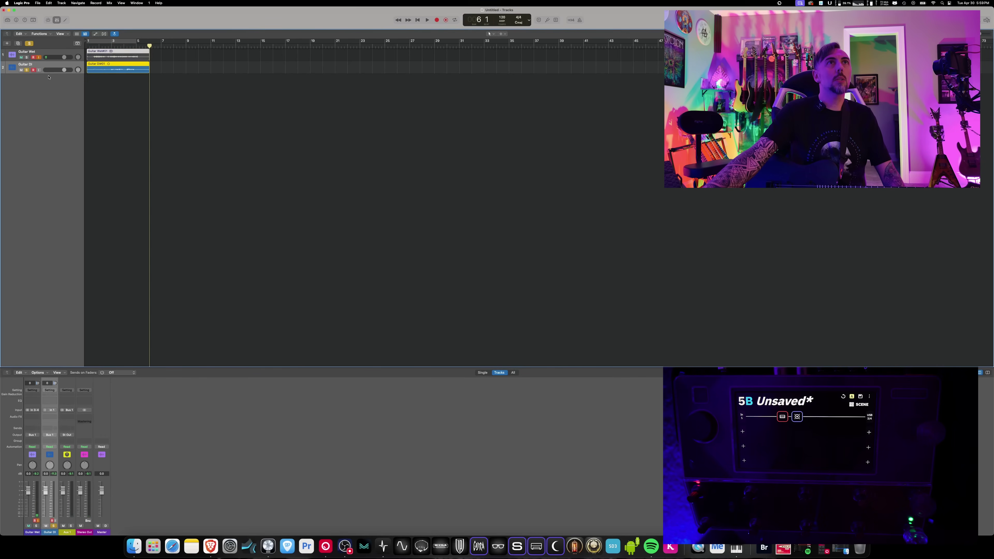
{"action": "left_click", "coordinate": [417, 20]}
{"action": "left_click", "coordinate": [427, 20]}
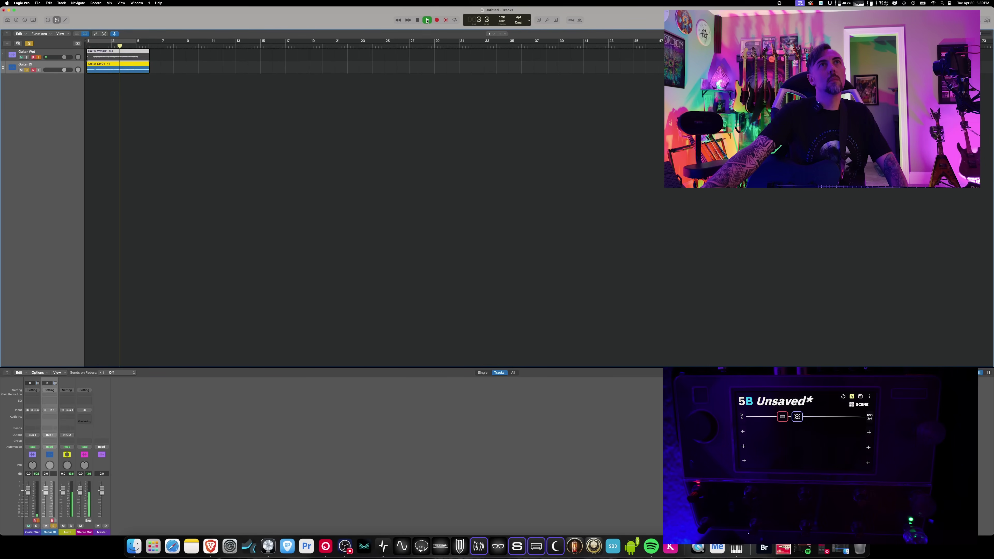
{"action": "left_click", "coordinate": [418, 20]}
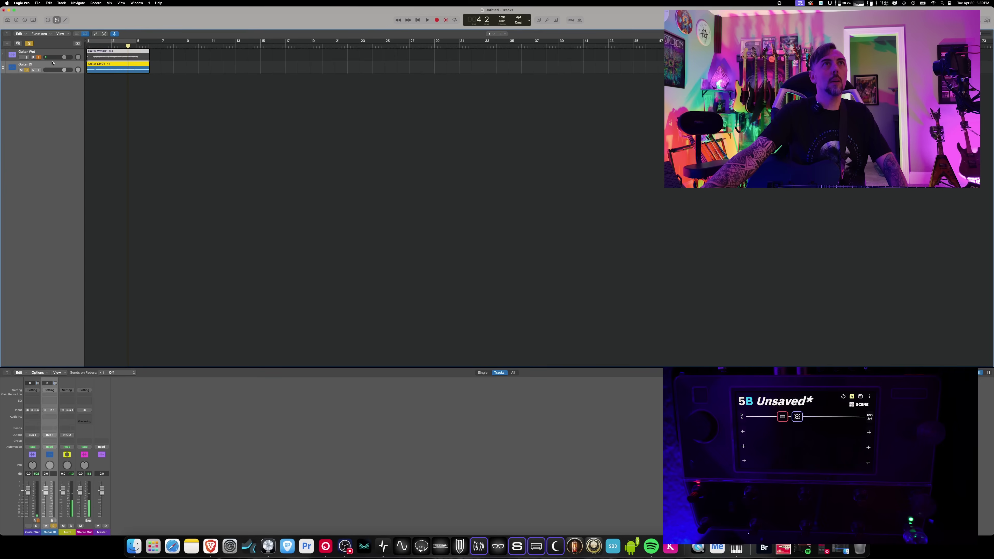
Solo Guitar Wet instead of Guitar DI, play the processed recording from the project start, and stop
{"action": "left_click", "coordinate": [27, 57]}
{"action": "left_click", "coordinate": [26, 70]}
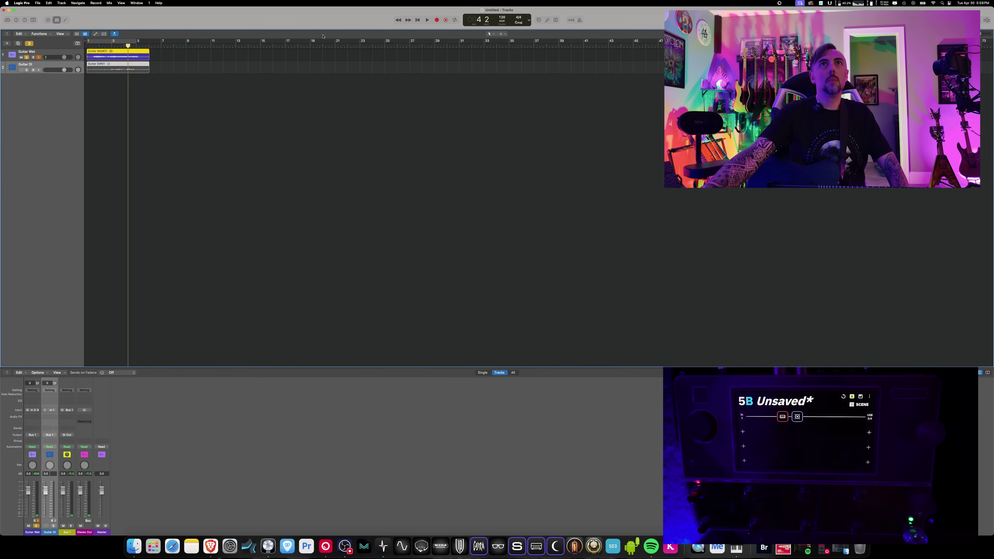
{"action": "key", "text": "Return"}
{"action": "left_click", "coordinate": [427, 20]}
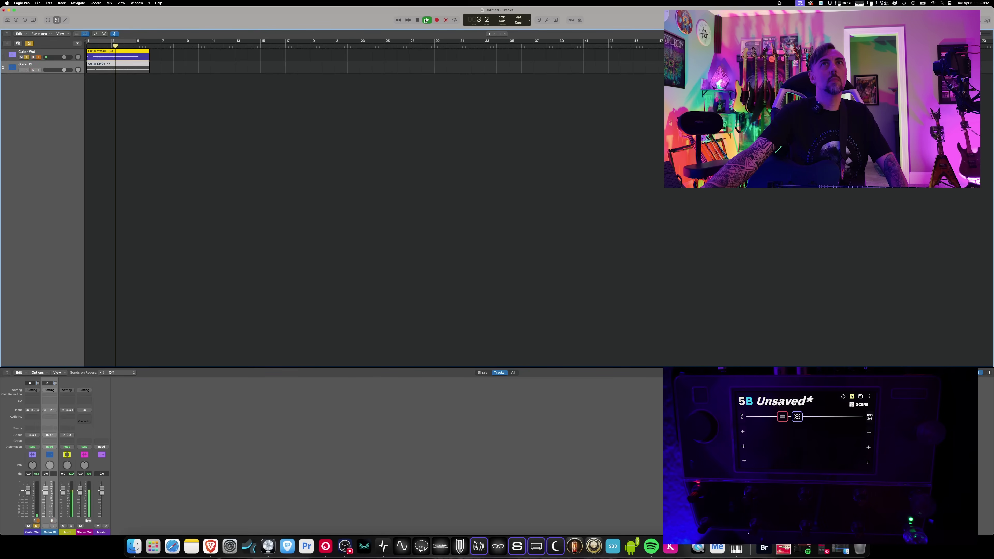
{"action": "left_click", "coordinate": [418, 20]}
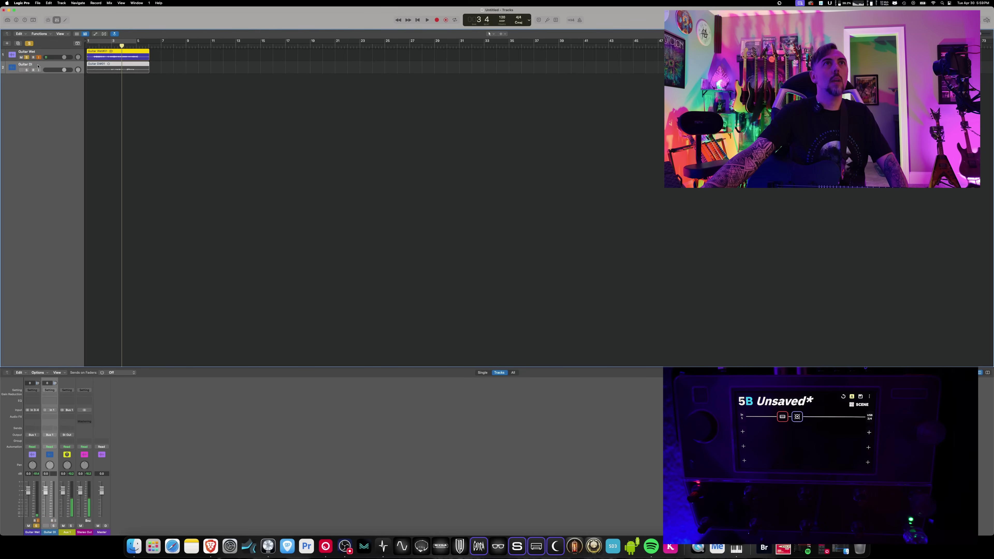
Turn off the solo on Guitar Wet, play both guitar recordings together from the project start, and stop
{"action": "left_click", "coordinate": [26, 58]}
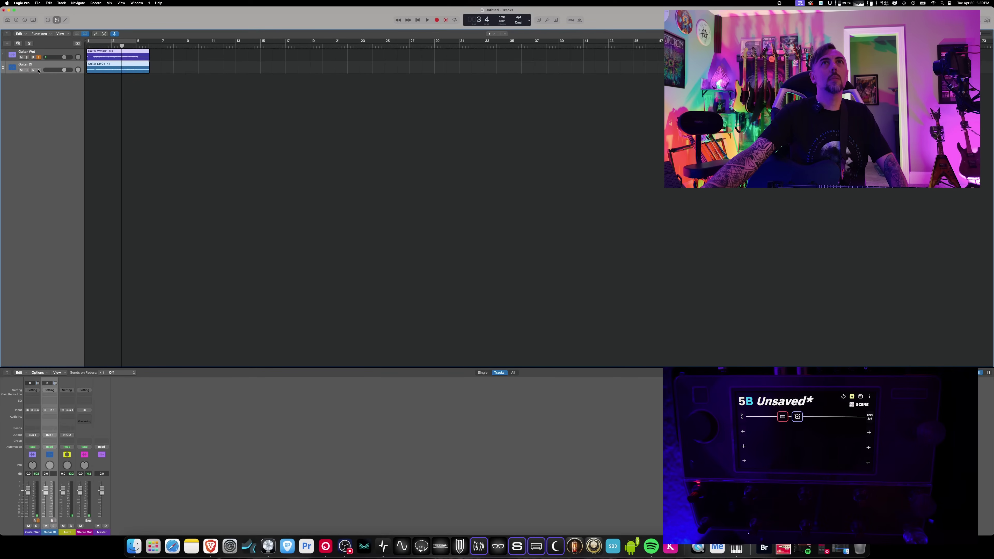
{"action": "left_click", "coordinate": [419, 21]}
{"action": "left_click", "coordinate": [426, 21]}
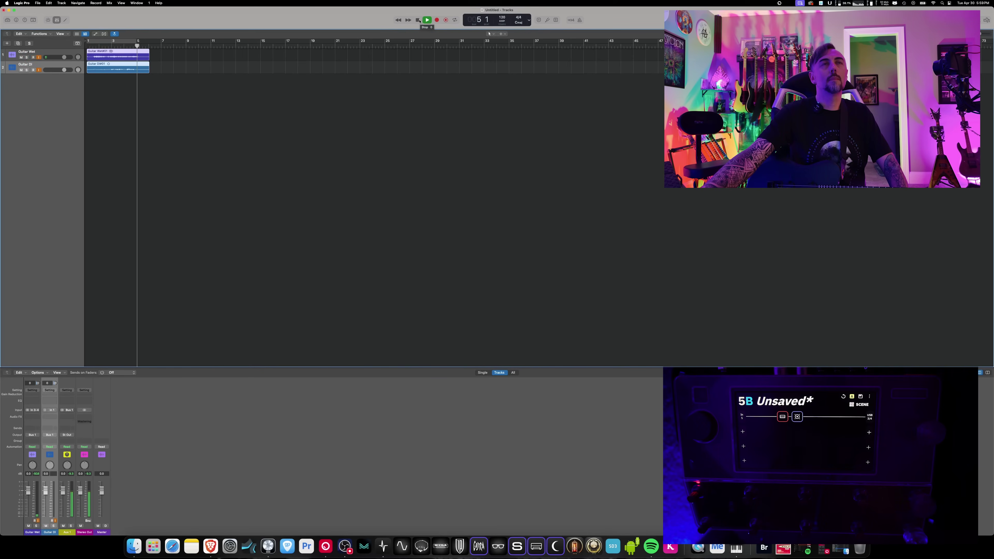
{"action": "left_click", "coordinate": [420, 20]}
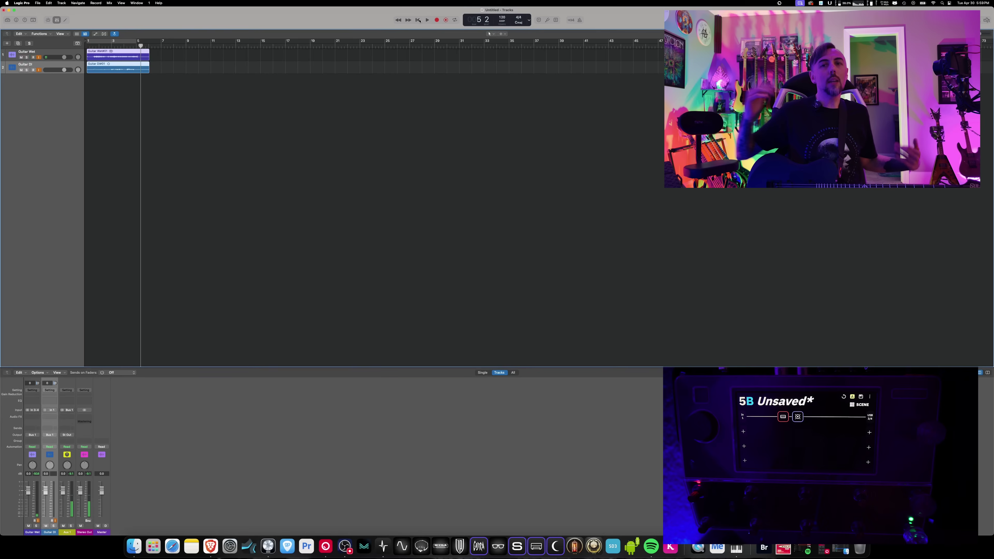